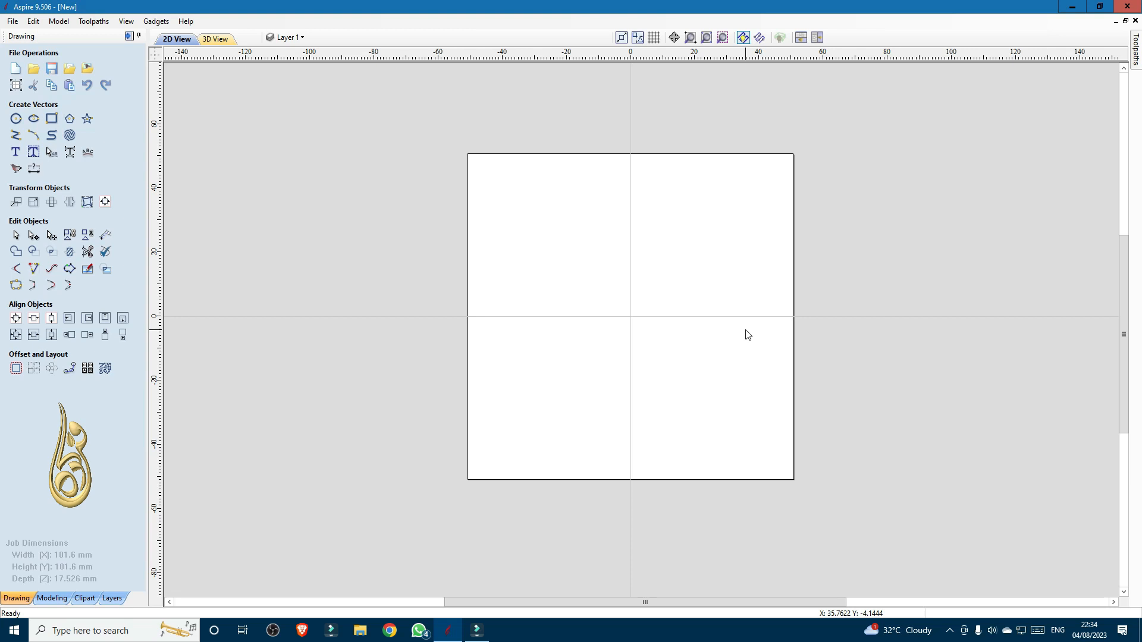
Step: Draw a horizontal line 19.09 mm long on the X axis and centre it on the job
scroll(720, 311, down, 3)
scroll(720, 311, up, 4)
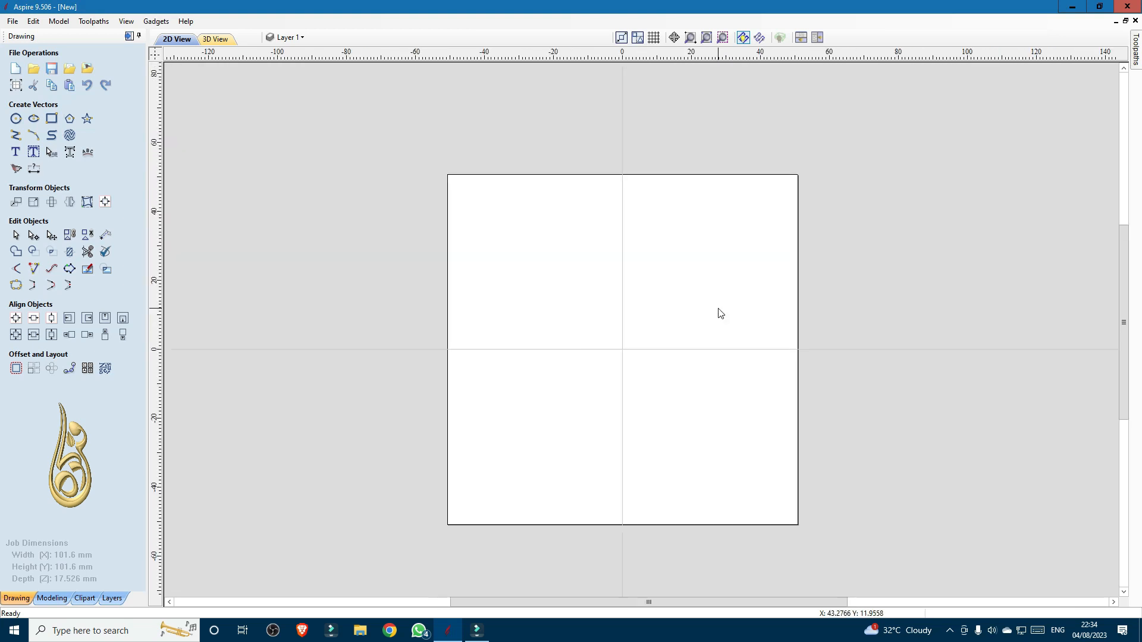
click(16, 135)
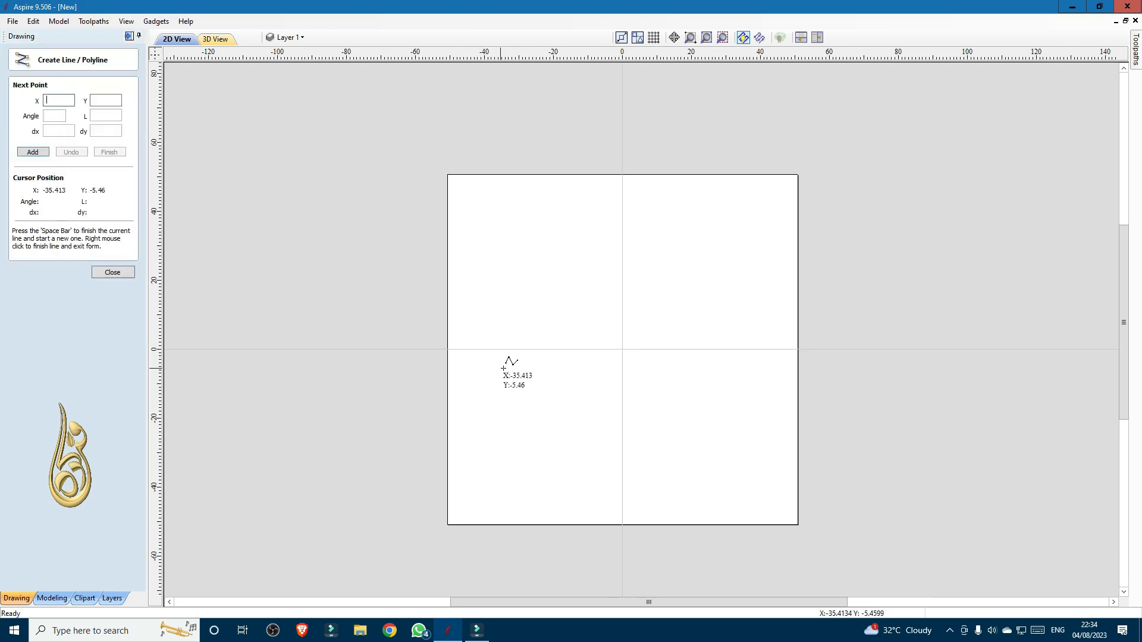
scroll(668, 361, up, 1)
scroll(667, 360, up, 2)
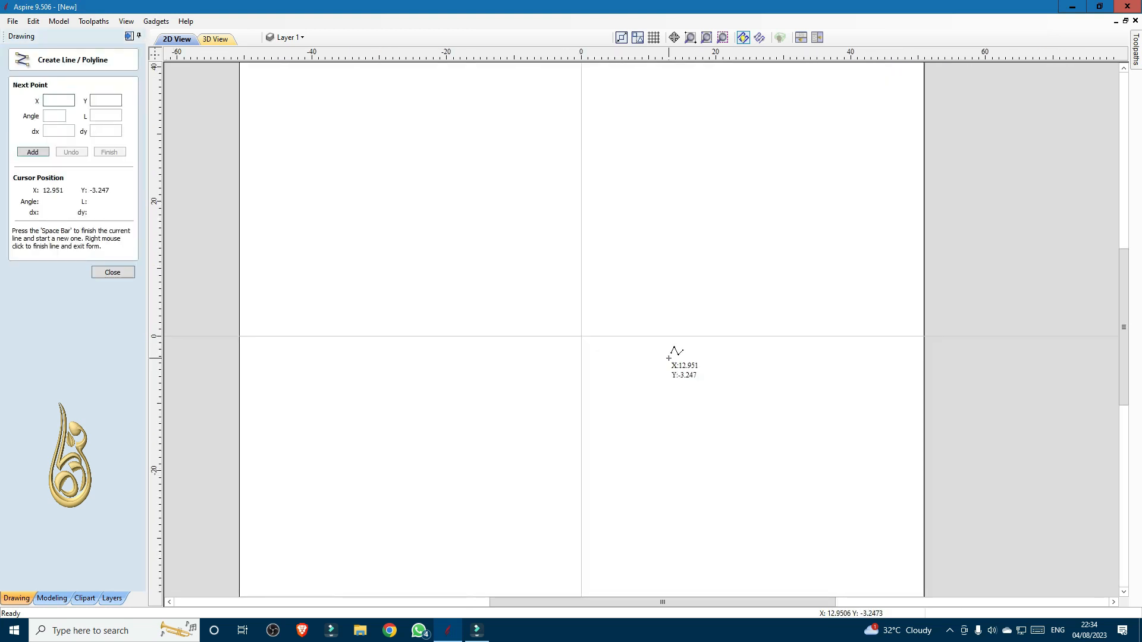
click(519, 337)
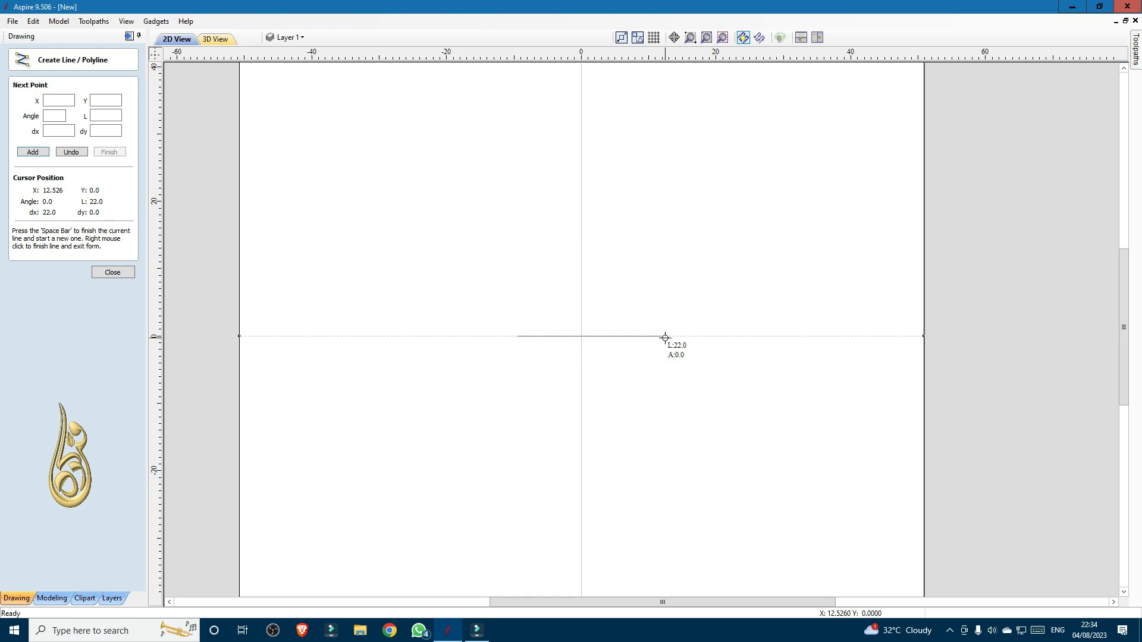
click(54, 130)
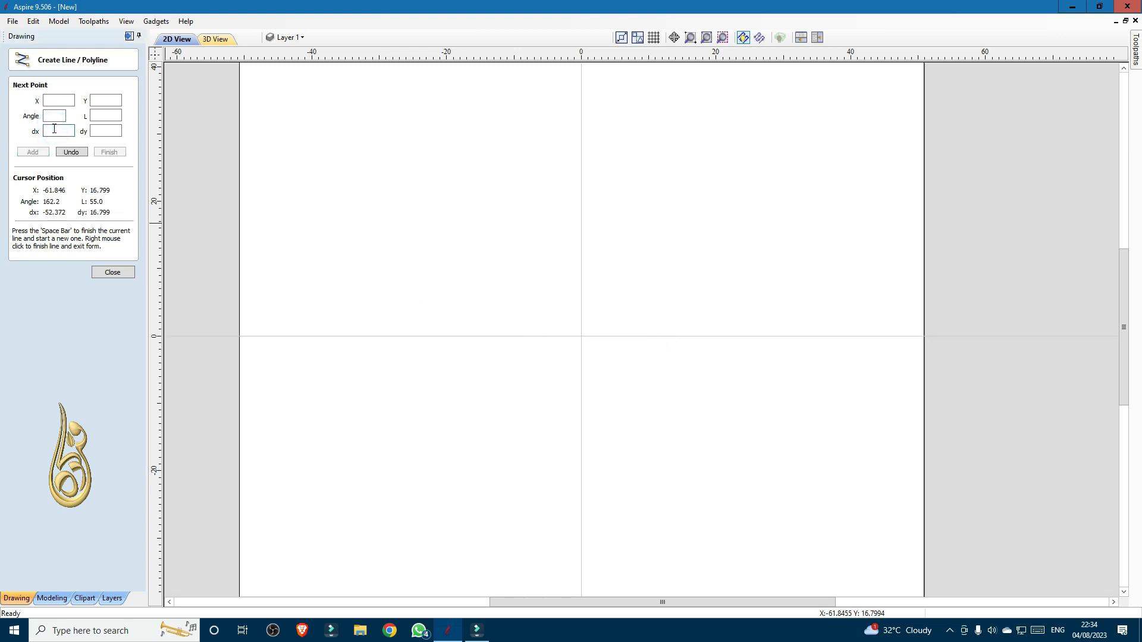
text(19.09)
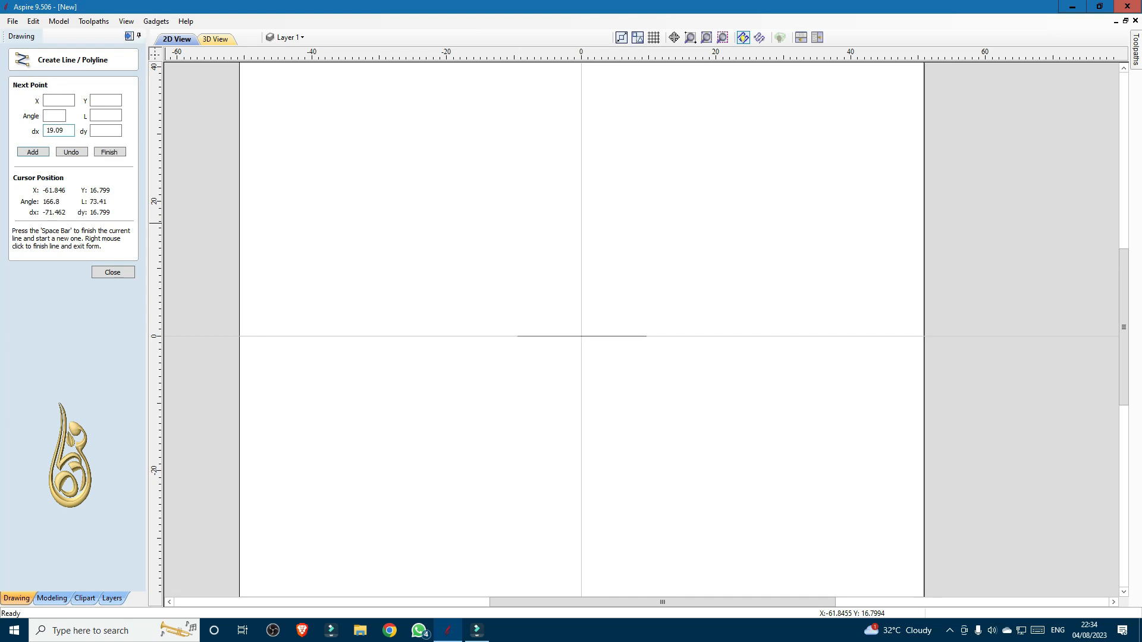
right_click(53, 129)
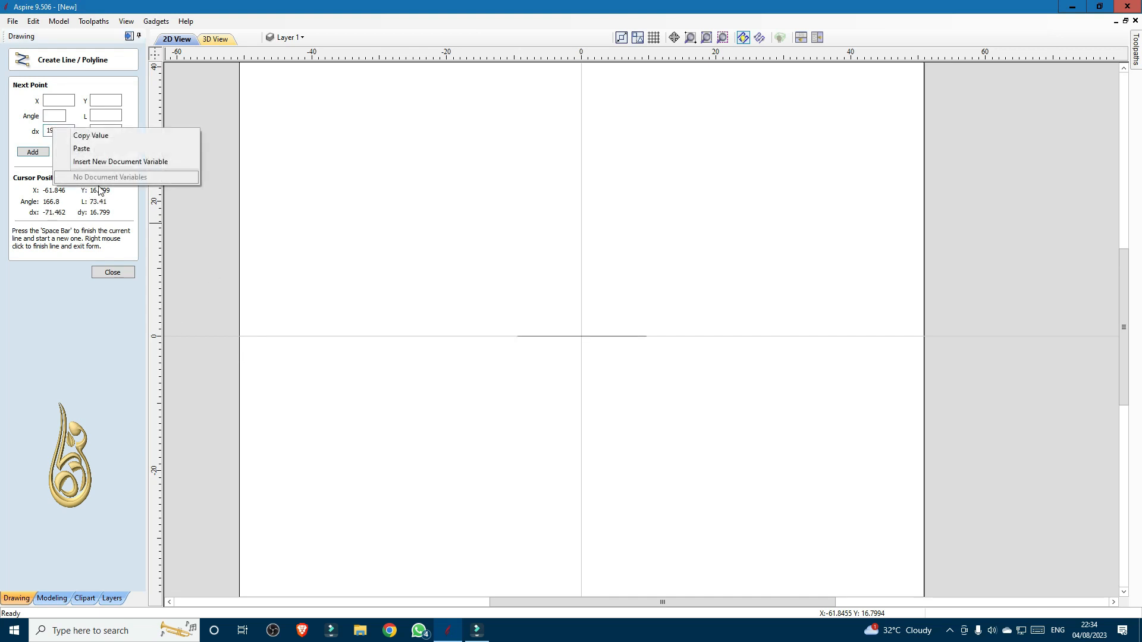
click(115, 272)
click(116, 271)
drag(617, 355, 563, 323)
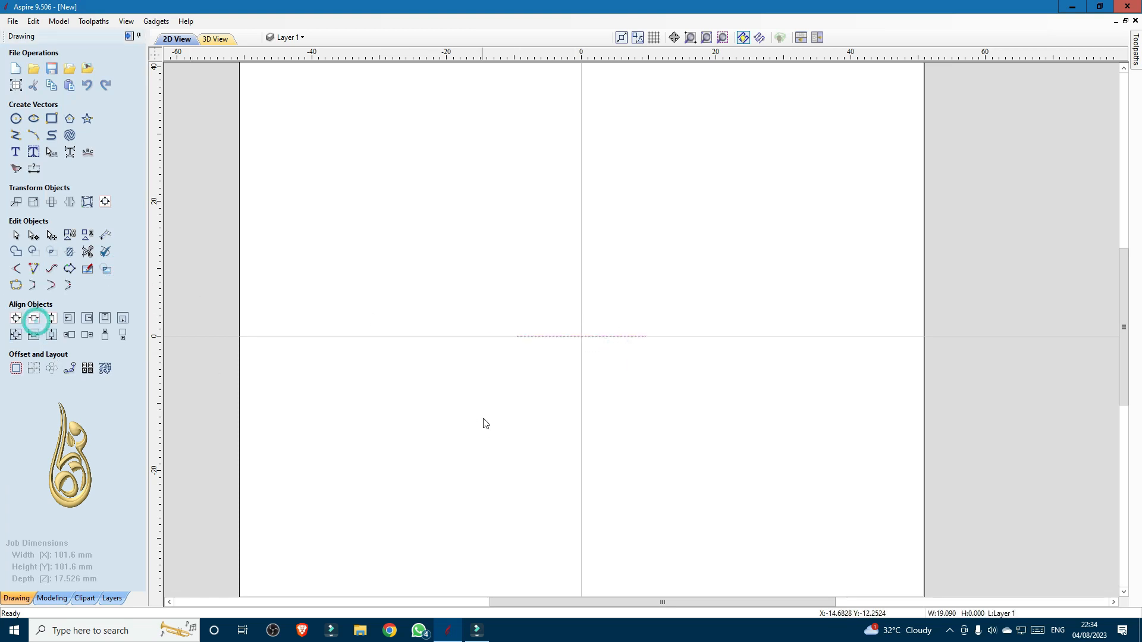
Step: Draw a 6 mm vertical line straight down from the midpoint of the horizontal line at the origin
scroll(581, 402, up, 3)
click(625, 341)
key(space)
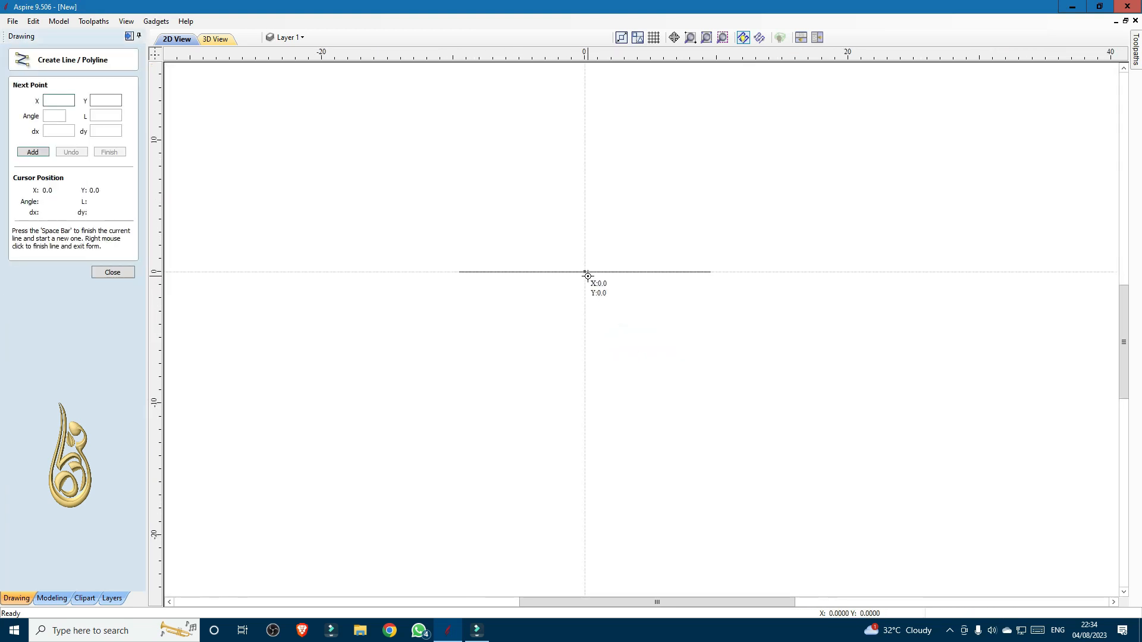
click(584, 272)
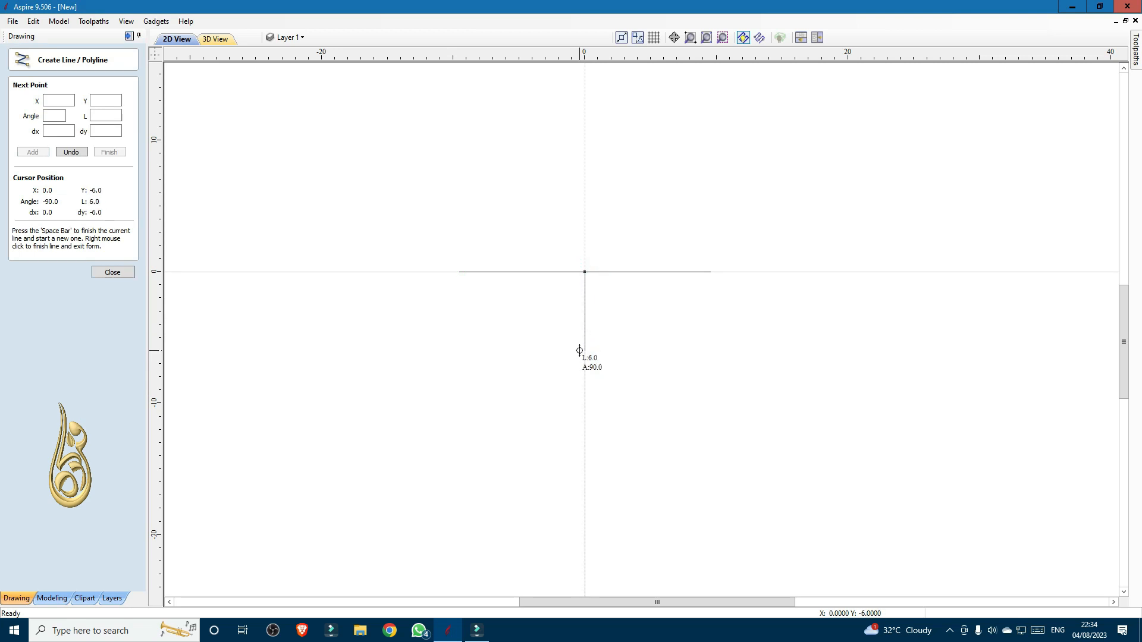
click(580, 350)
right_click(581, 350)
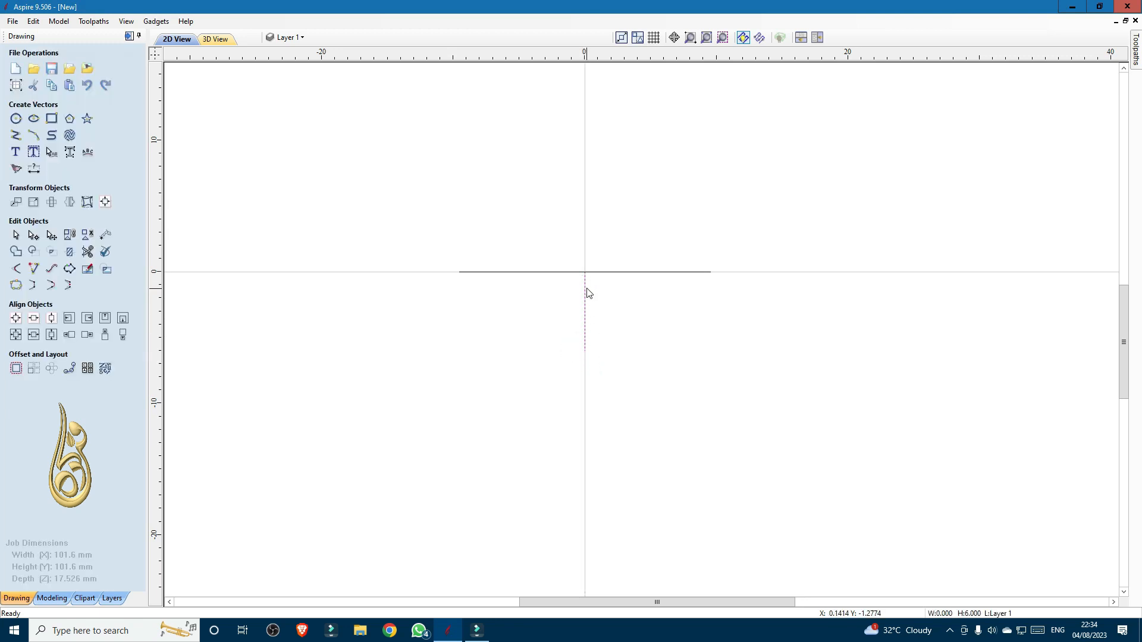
Step: Draw a three-point arc from the horizontal line's right end to the vertical line's lower end, bulging toward the origin
click(33, 135)
scroll(711, 292, up, 2)
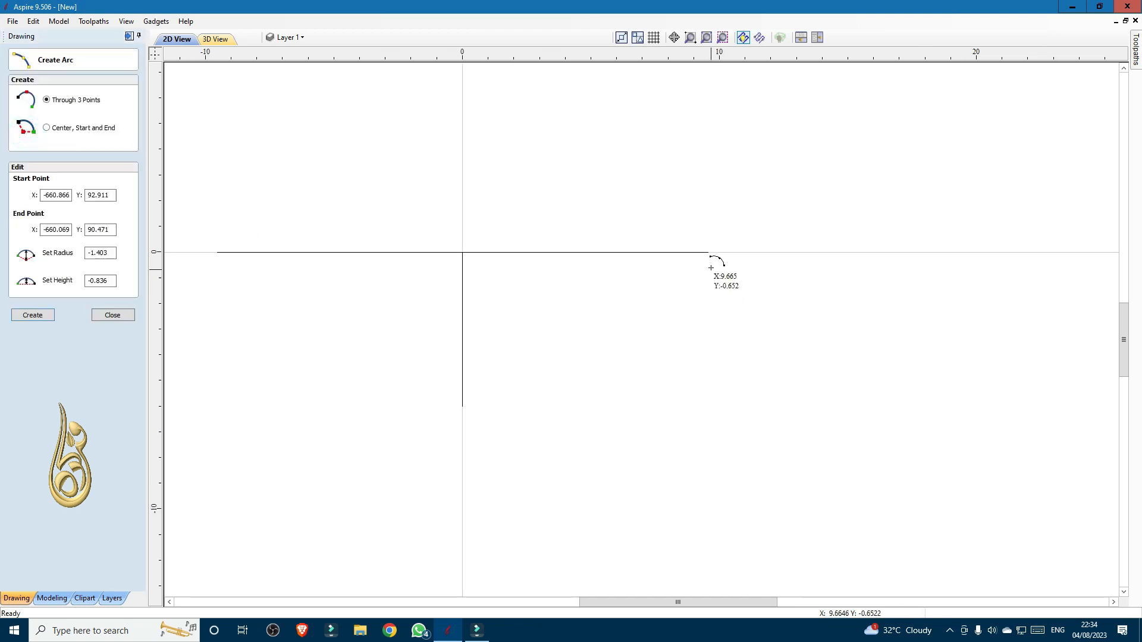
click(708, 255)
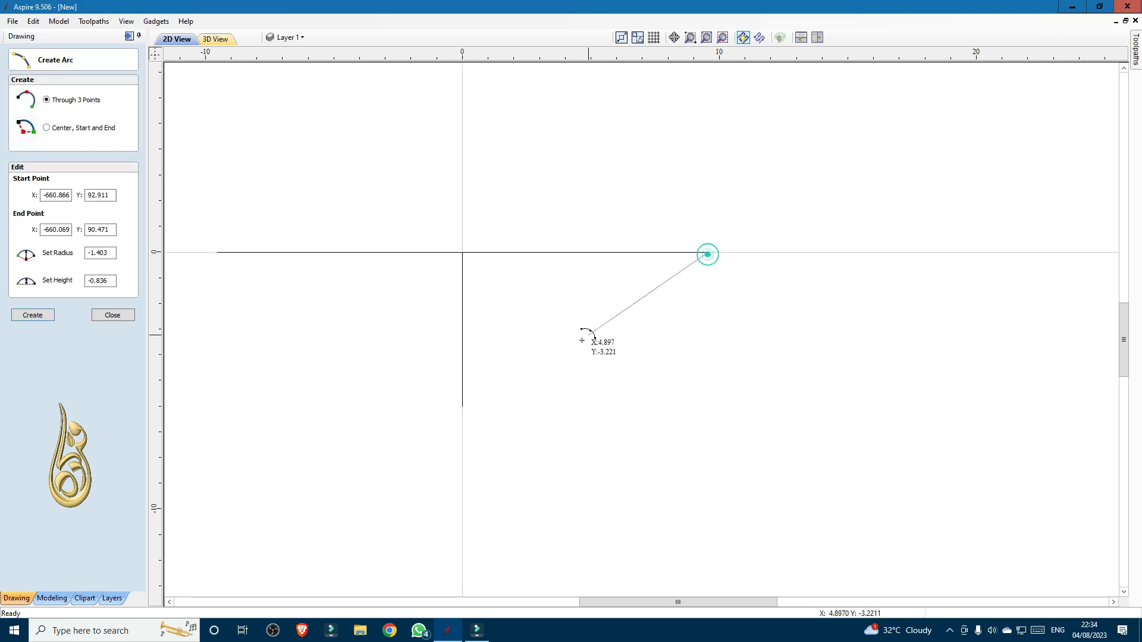
click(464, 408)
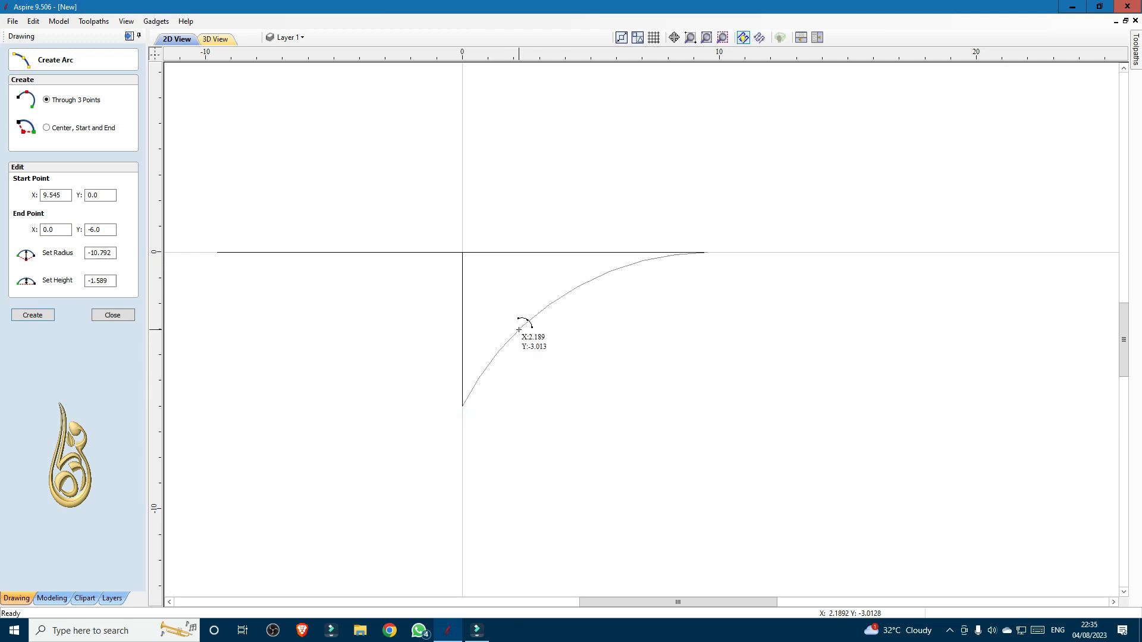
click(519, 329)
key(Escape)
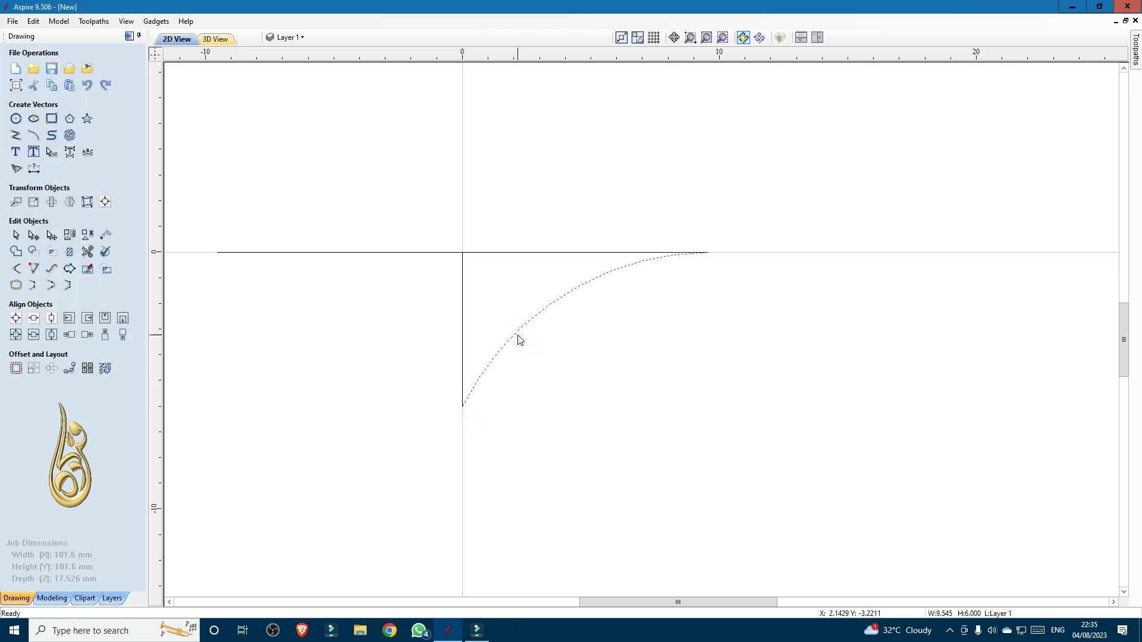
Step: Node-edit the arc so the control handle of its right end lies on the horizontal line
key(n)
click(562, 295)
scroll(604, 254, up, 8)
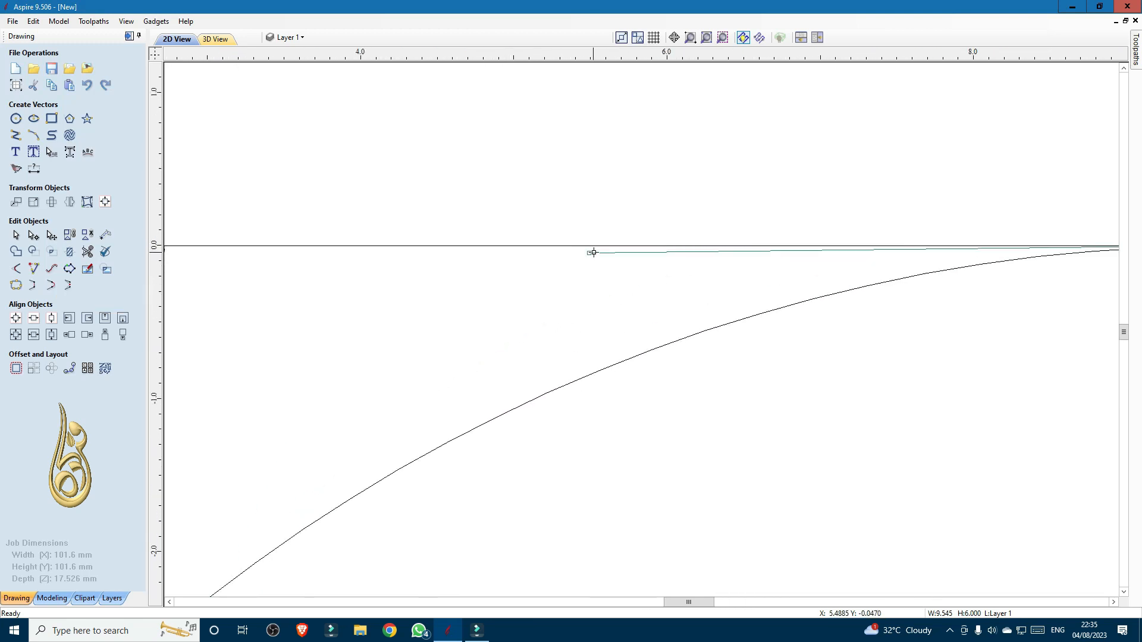
drag(594, 253, 570, 246)
scroll(570, 246, down, 5)
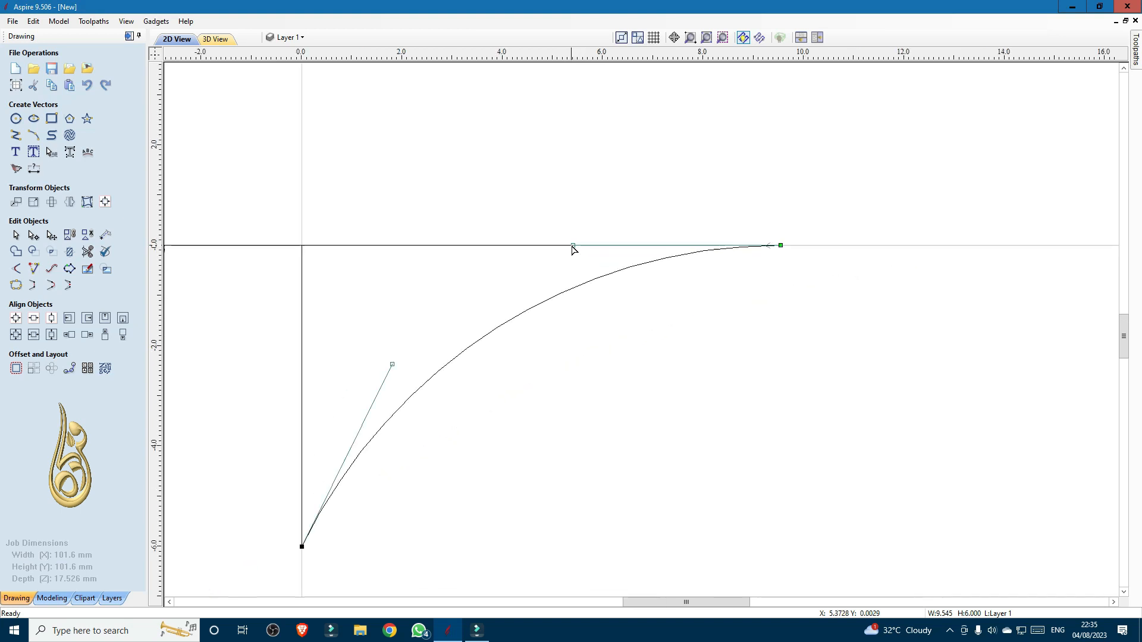
scroll(605, 255, down, 2)
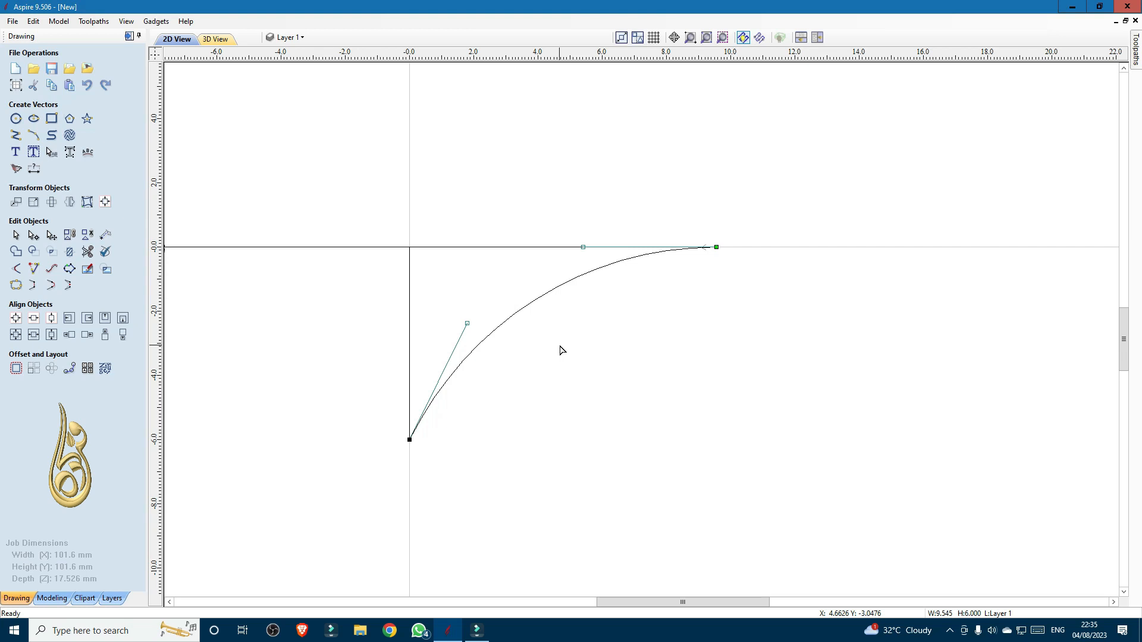
key(Escape)
Step: Delete the horizontal and vertical construction lines, keeping only the arc
drag(448, 288, 390, 224)
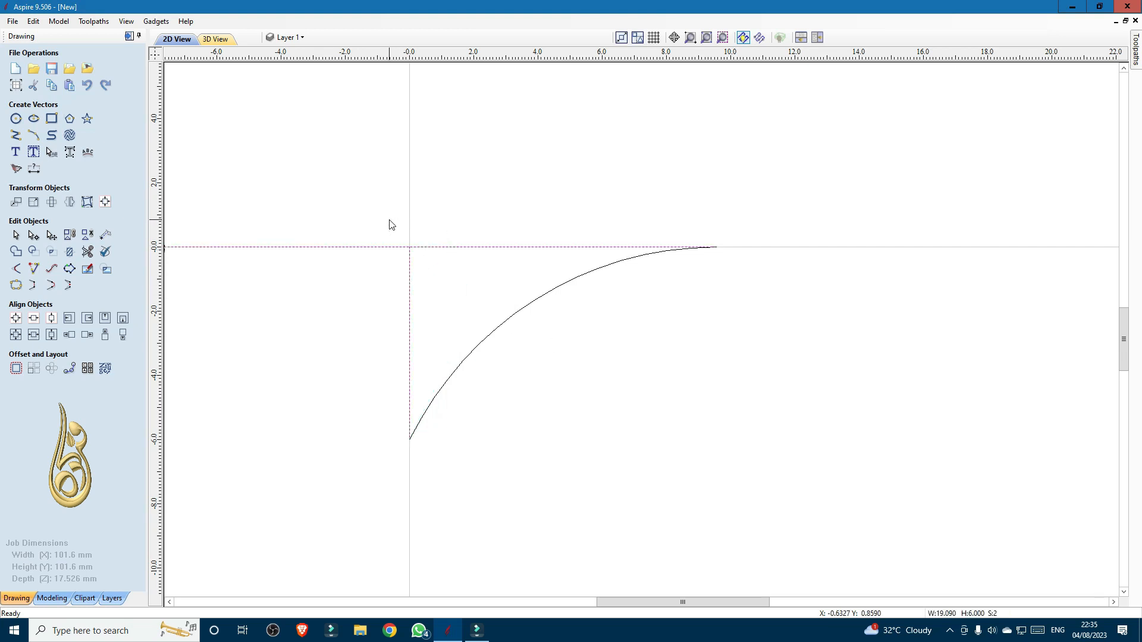
key(Delete)
scroll(559, 244, down, 3)
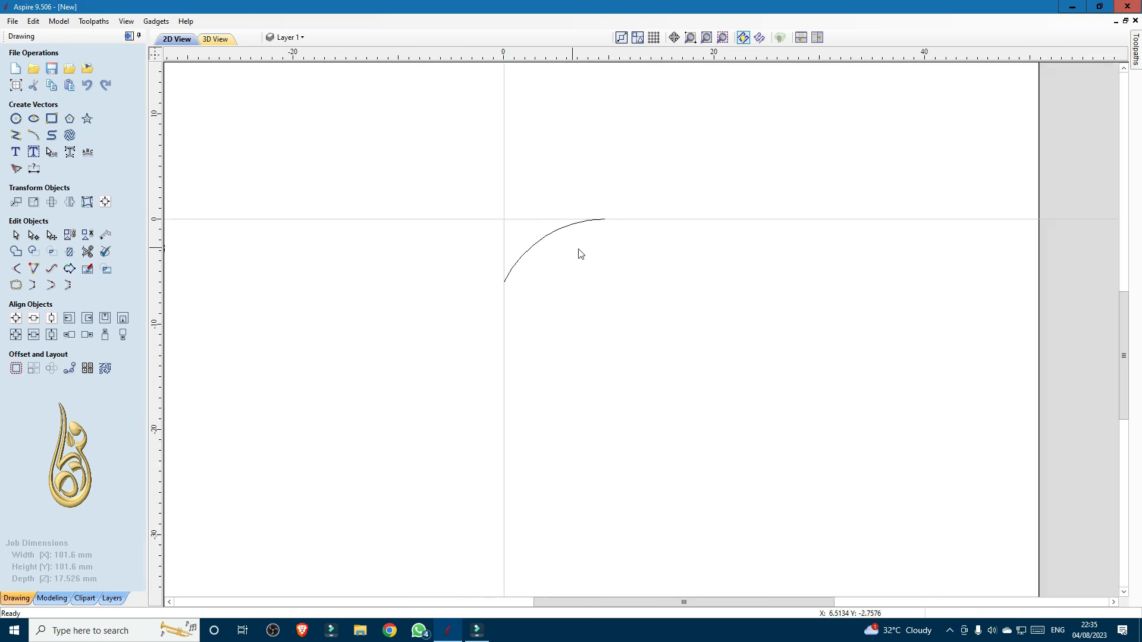
scroll(534, 306, down, 2)
scroll(536, 313, up, 2)
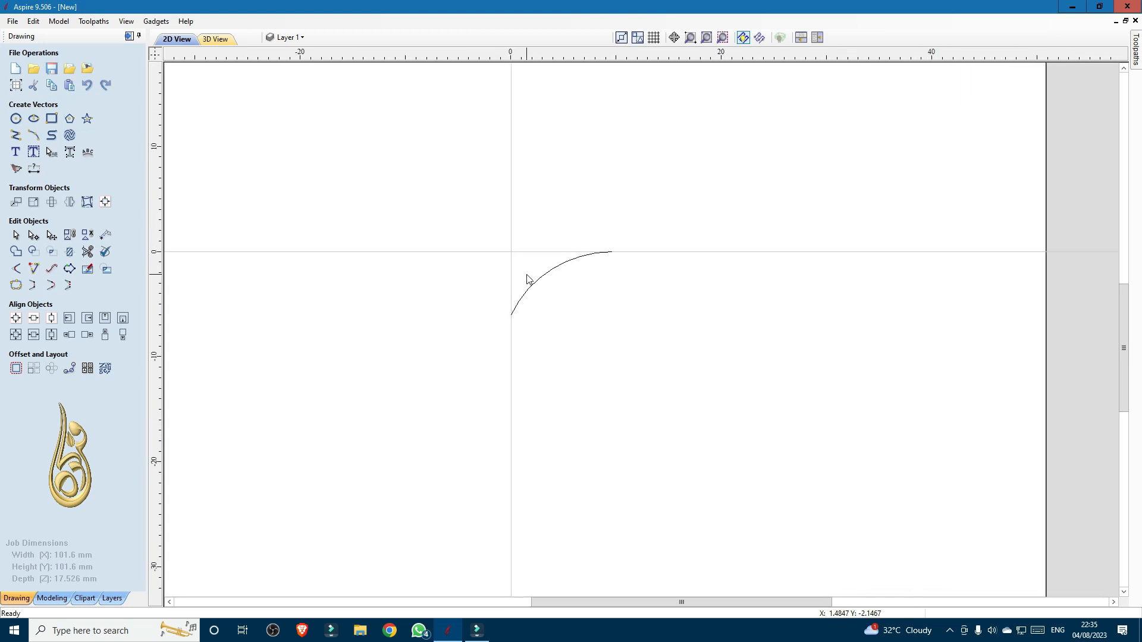
Step: Select the arc and open the tool database at the existing Round Over - 25.4mm tool
drag(561, 294, 542, 271)
scroll(541, 297, down, 2)
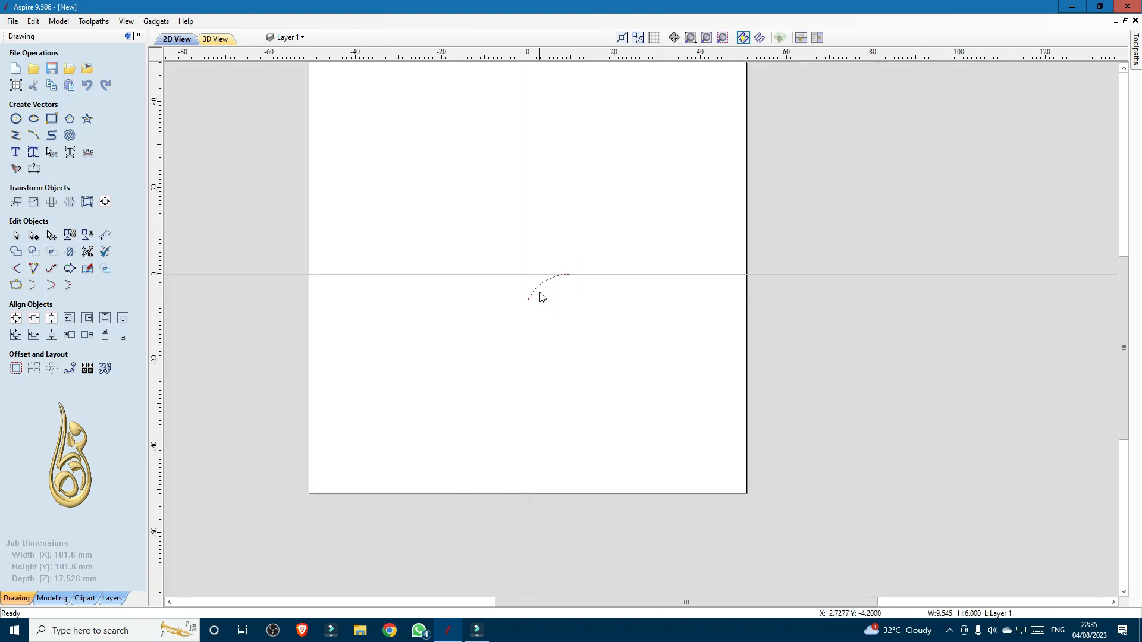
click(1138, 59)
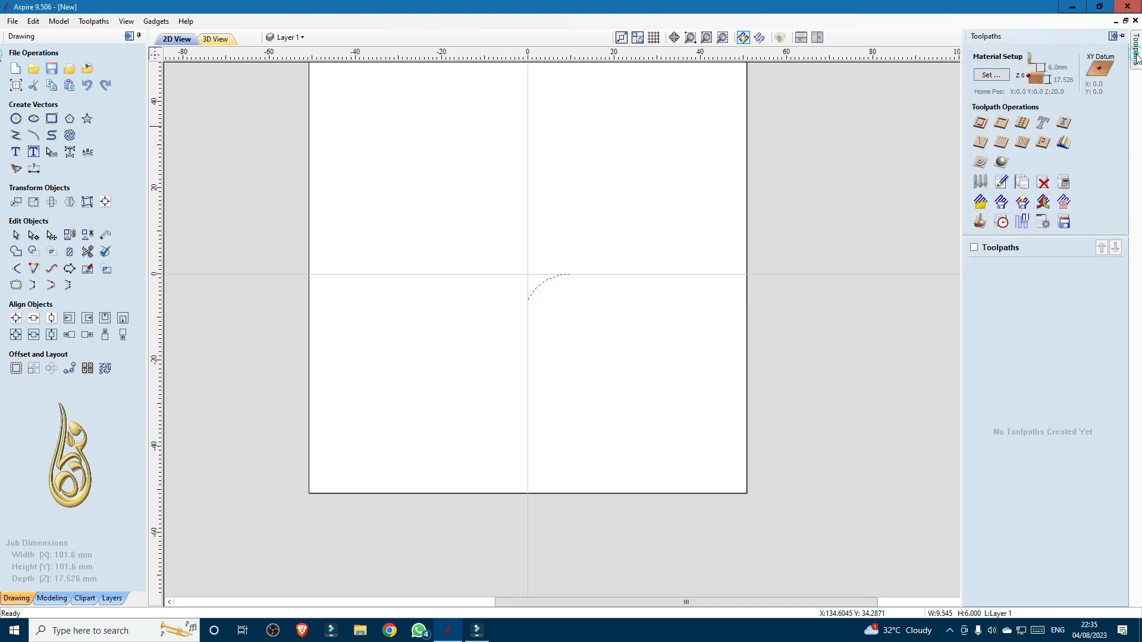
click(980, 182)
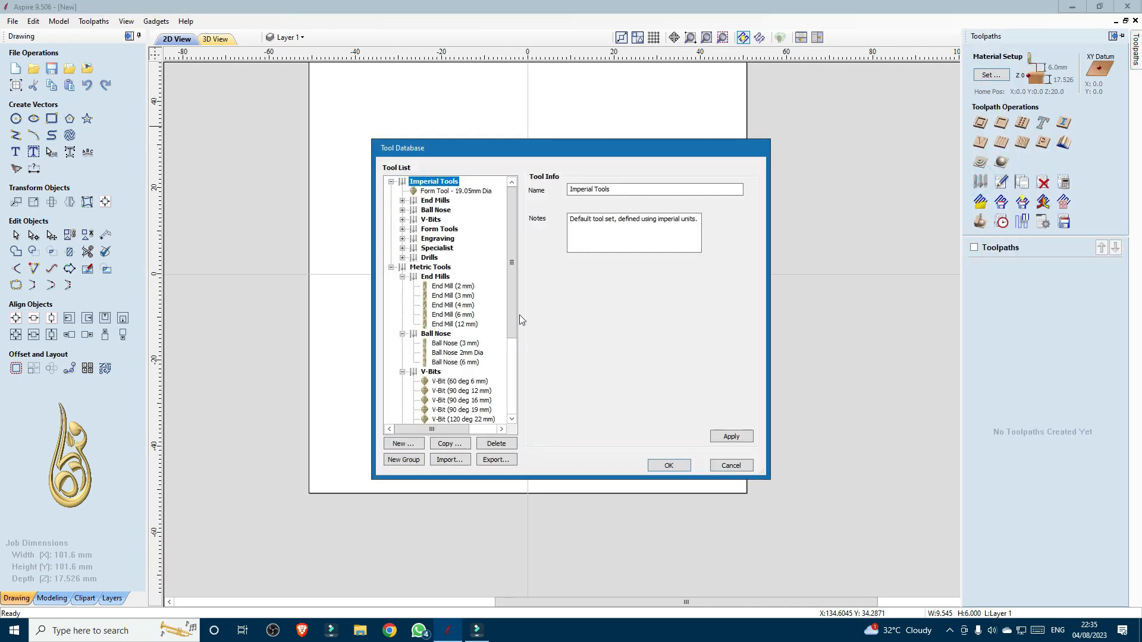
drag(512, 298, 510, 371)
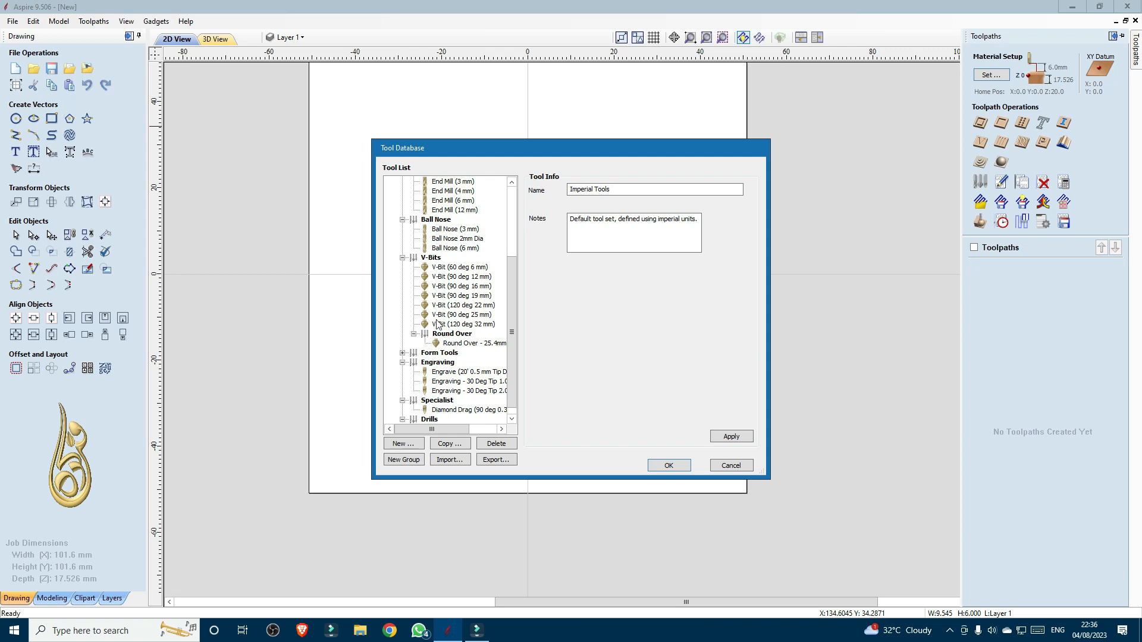
click(443, 325)
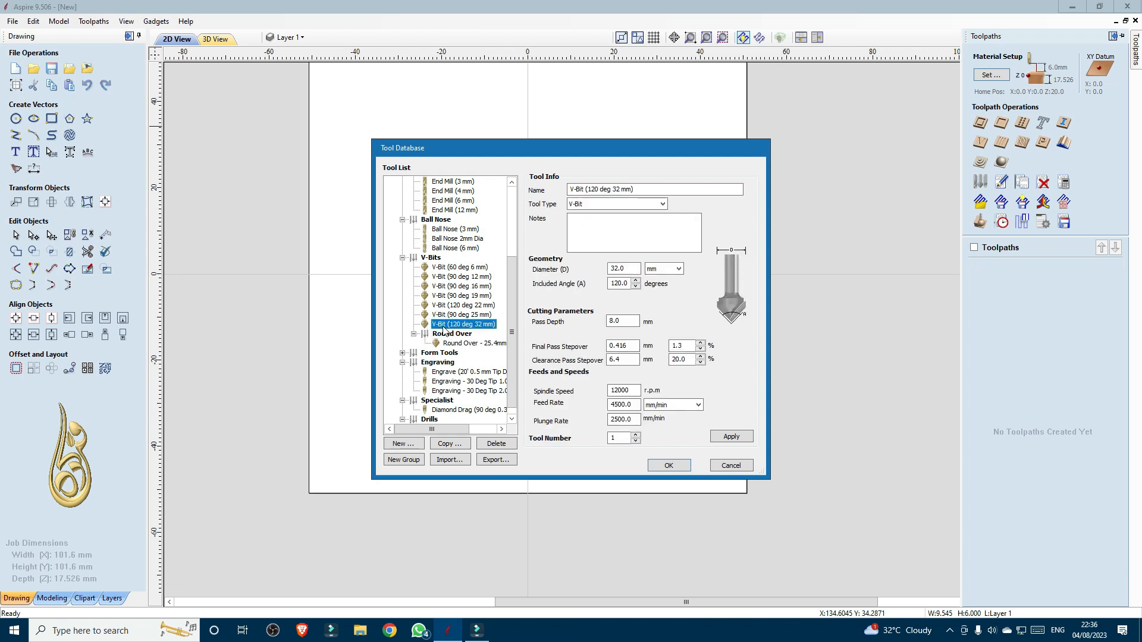
click(467, 345)
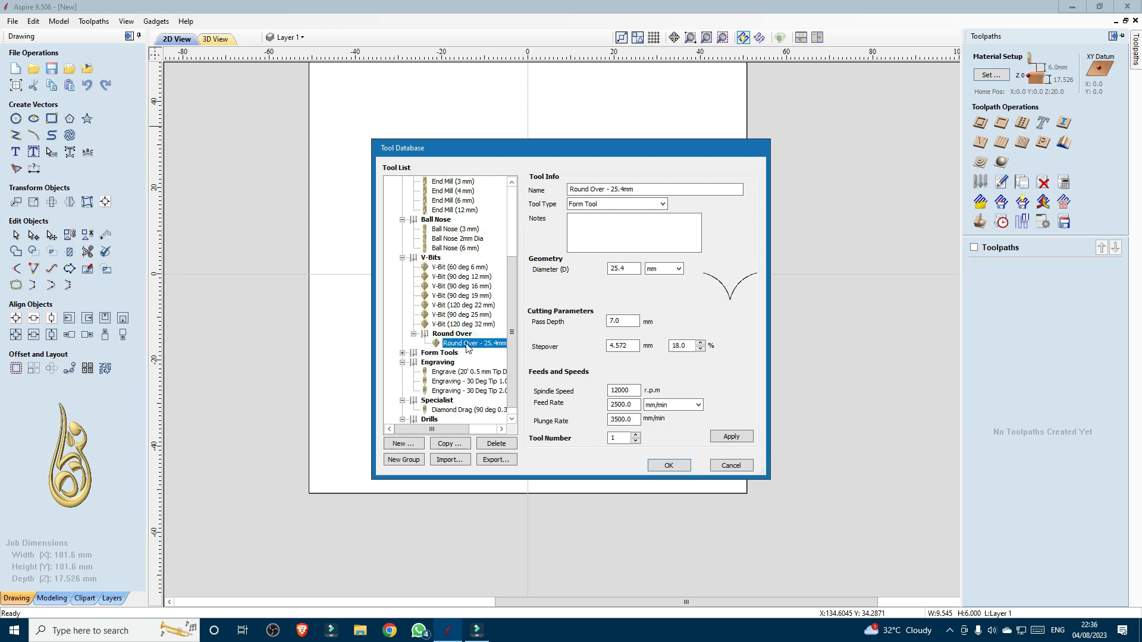
Step: Create a new tool of type Form Tool from the selected arc and save it in the tool database
click(402, 445)
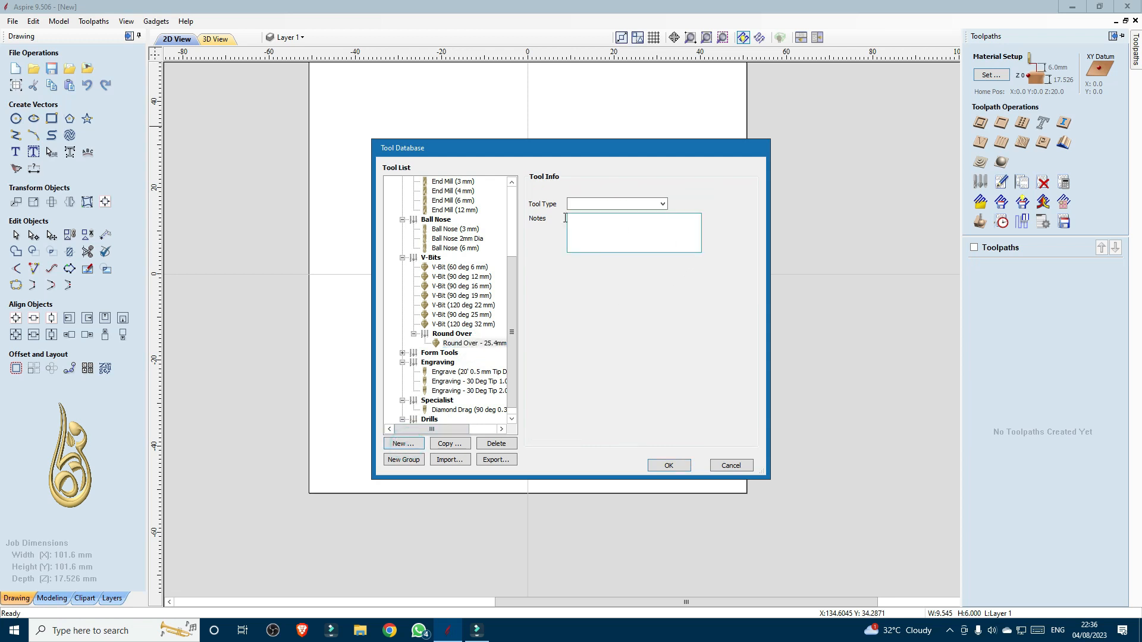
click(661, 207)
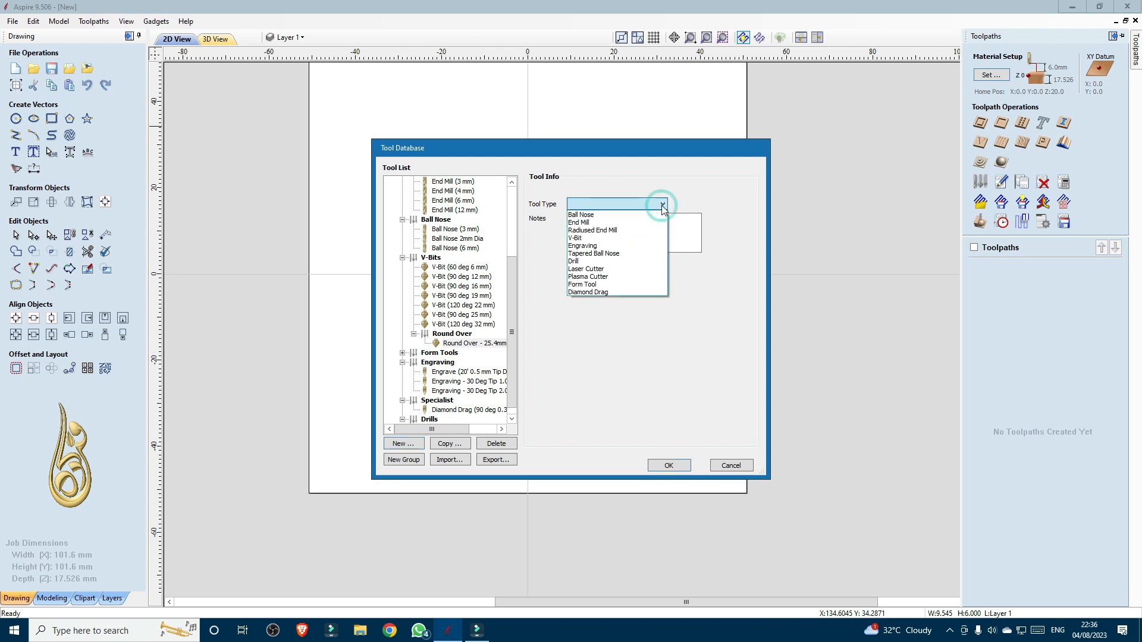
click(630, 286)
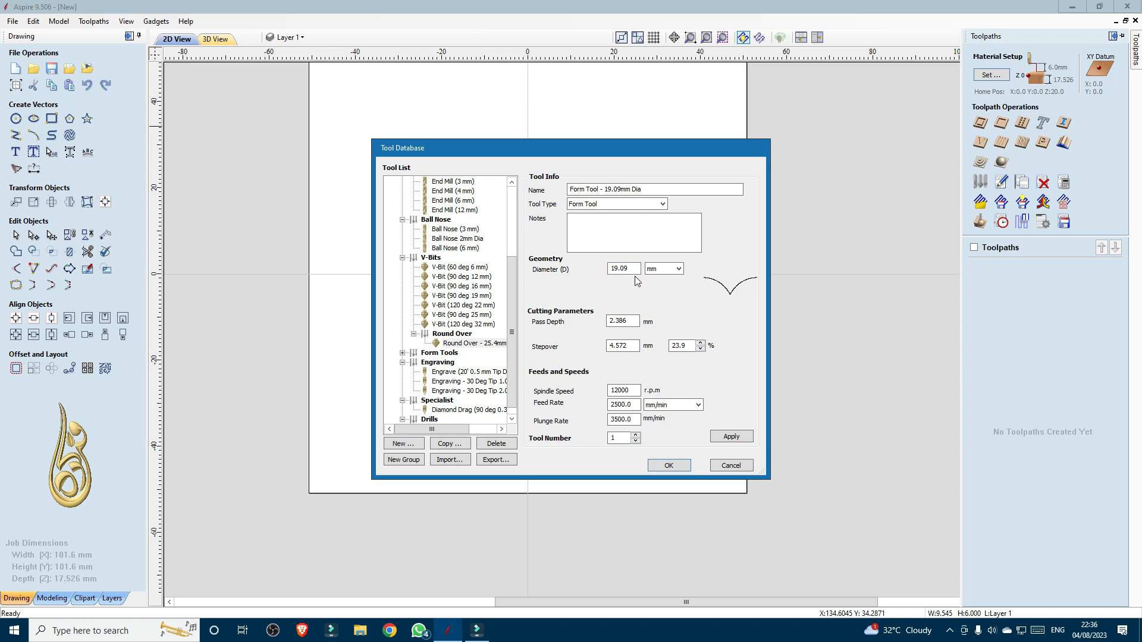
click(731, 437)
click(669, 465)
scroll(541, 293, up, 5)
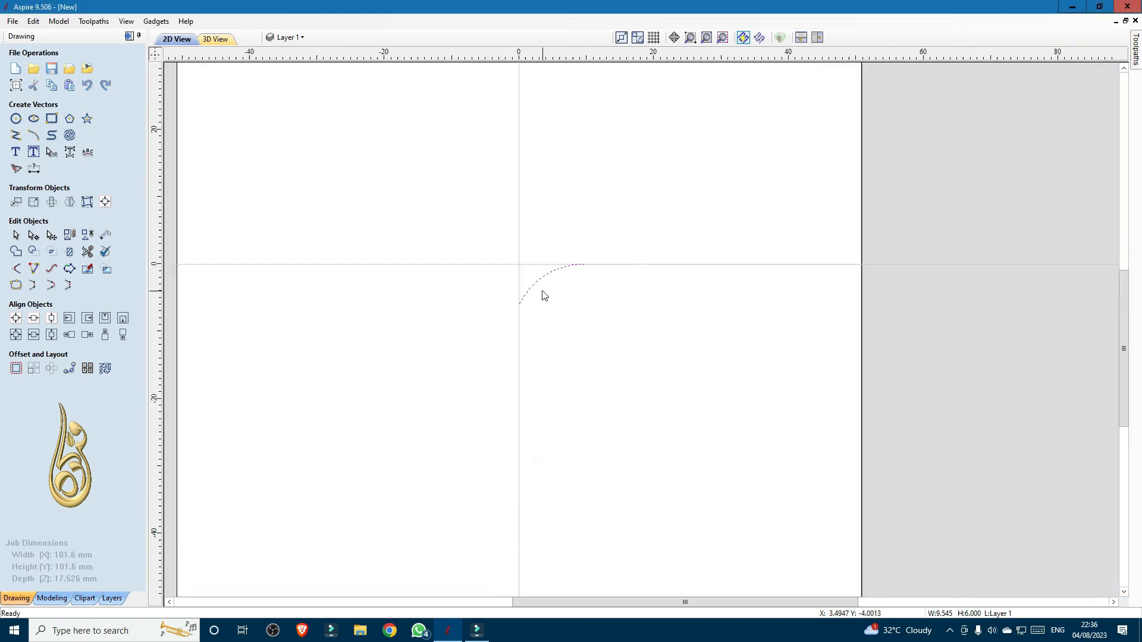
scroll(541, 294, down, 8)
mouse_move(1136, 59)
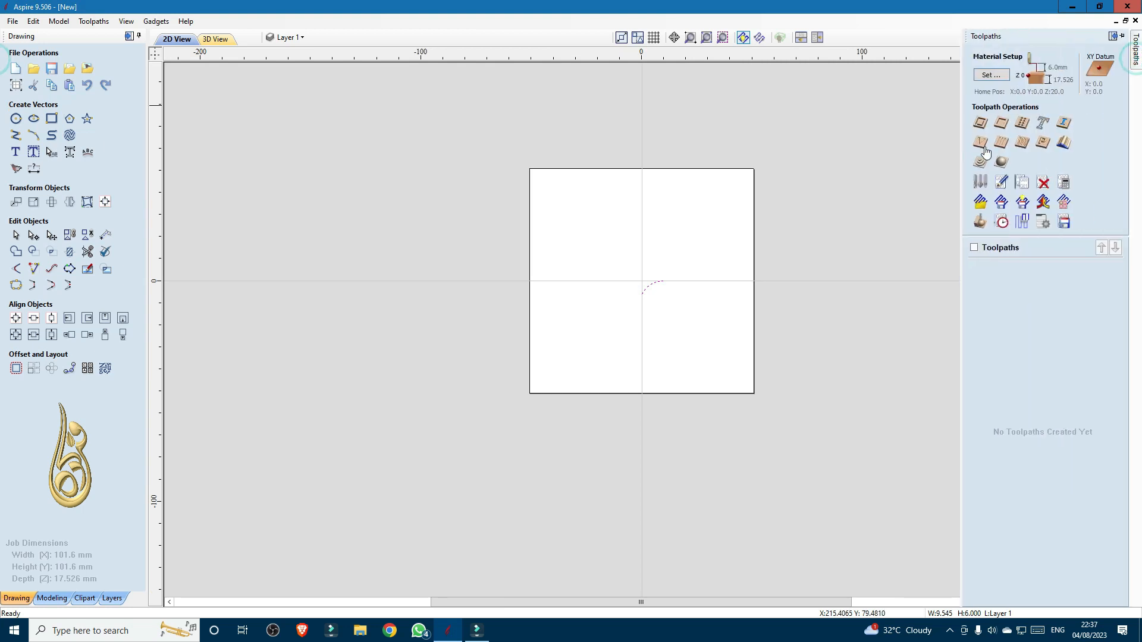
click(981, 122)
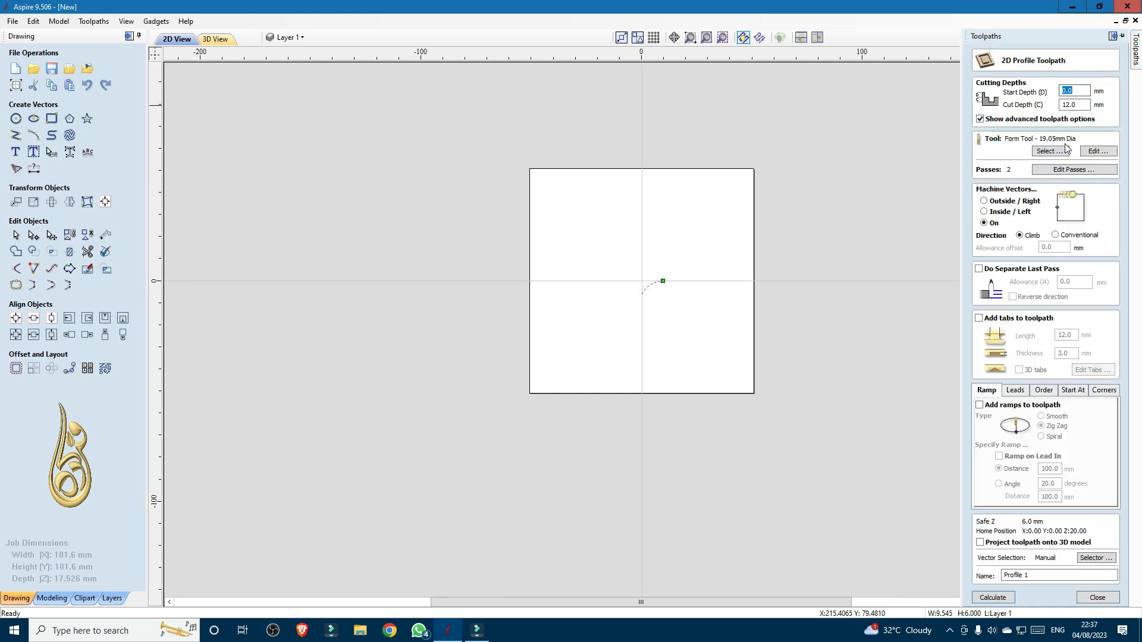
click(1087, 593)
Step: Replace the arc with an open stepped polyline starting on the vertical centre line, about 7.5 mm wide and 9 mm high
scroll(662, 276, up, 3)
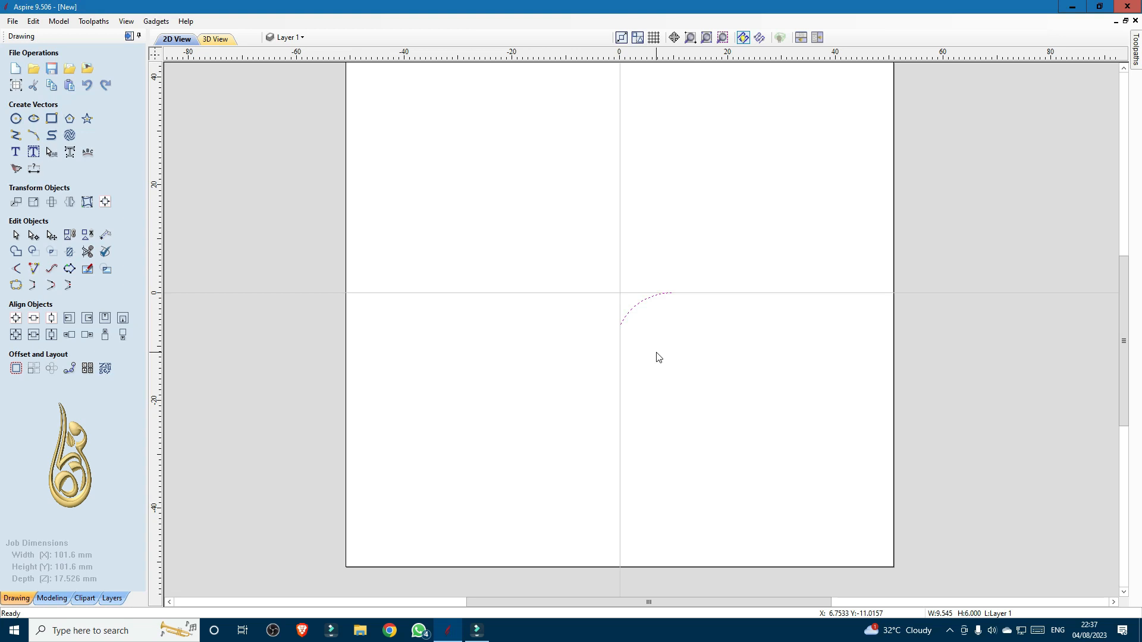
click(15, 135)
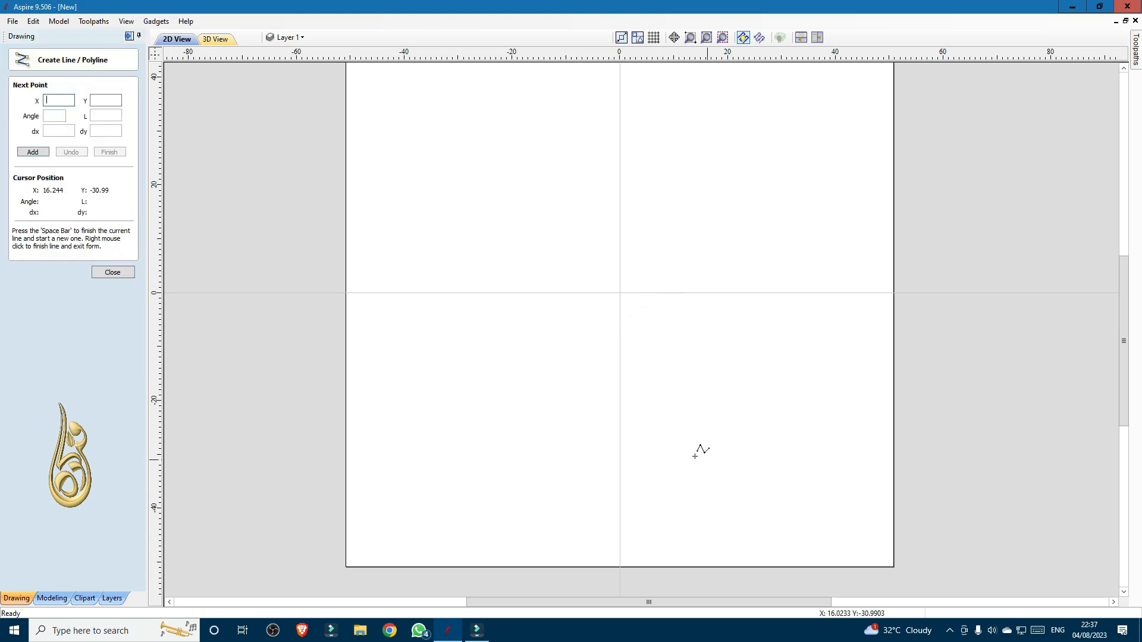
click(620, 407)
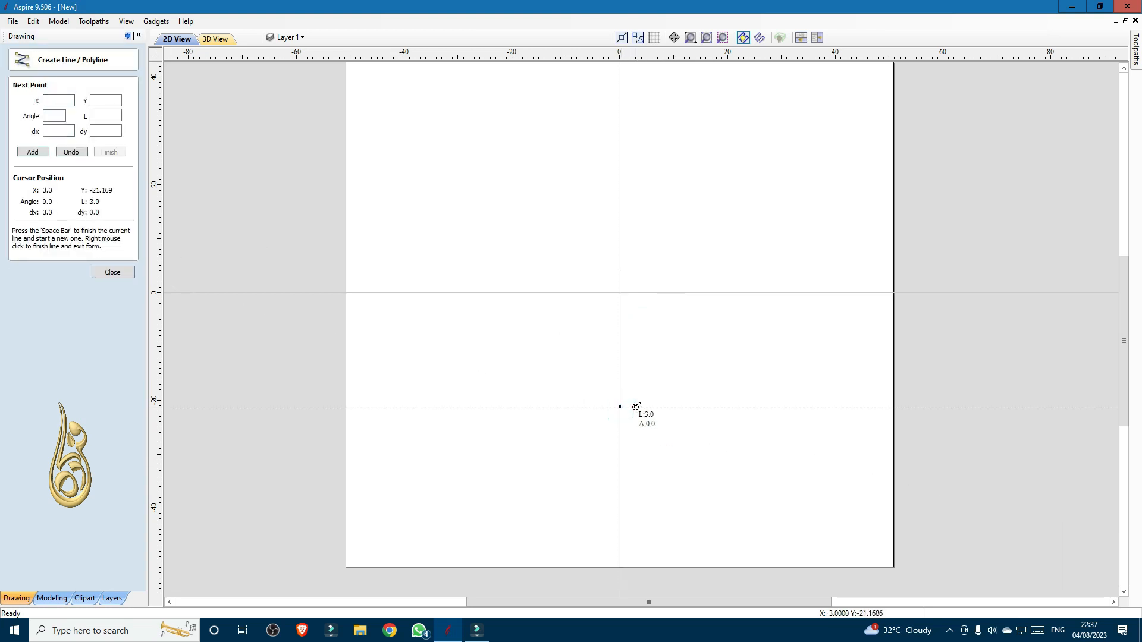
scroll(628, 406, up, 2)
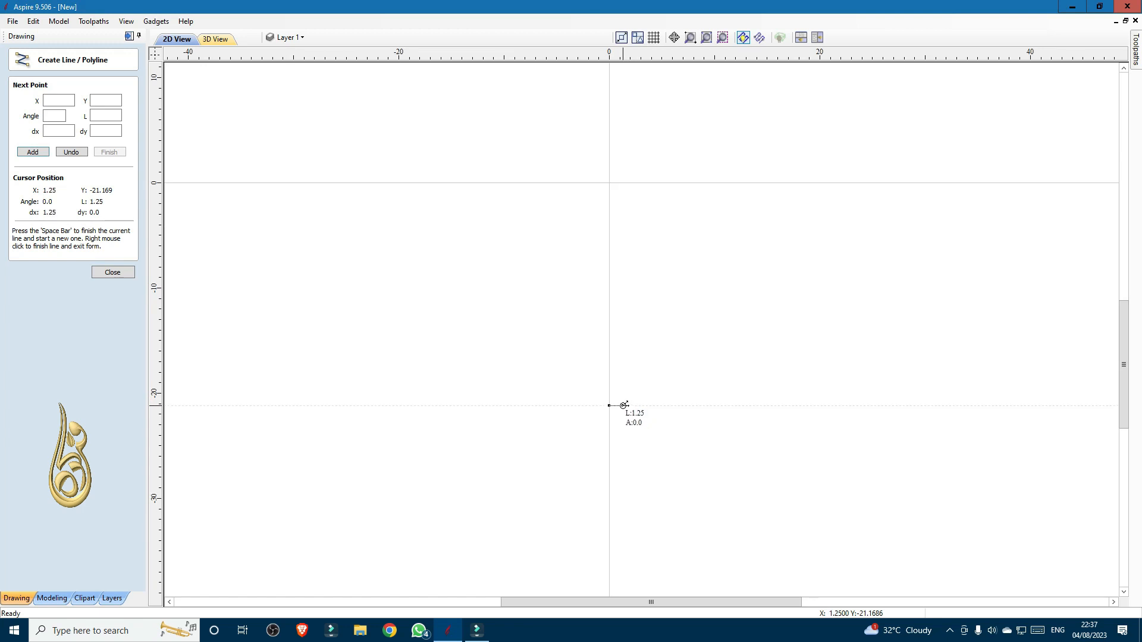
click(623, 405)
click(623, 387)
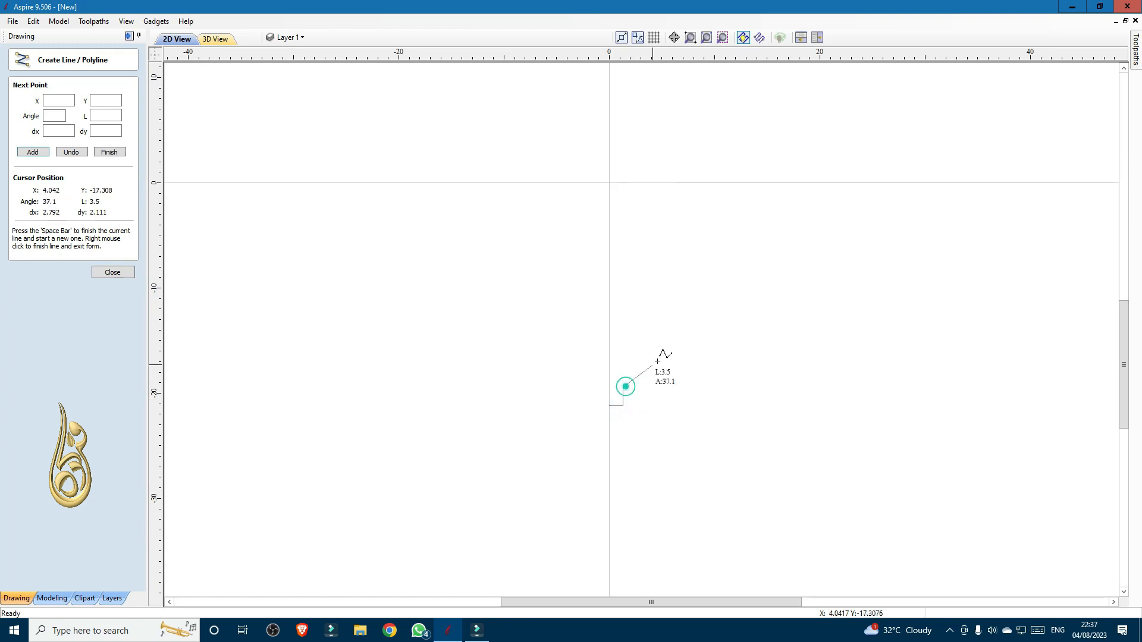
click(688, 335)
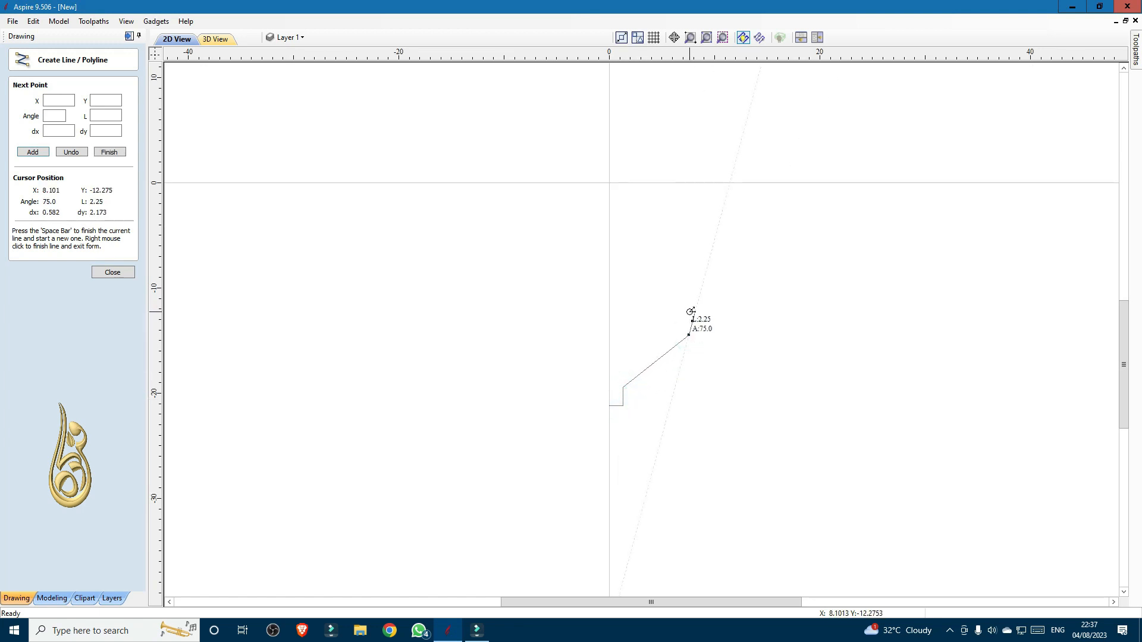
click(691, 312)
right_click(689, 311)
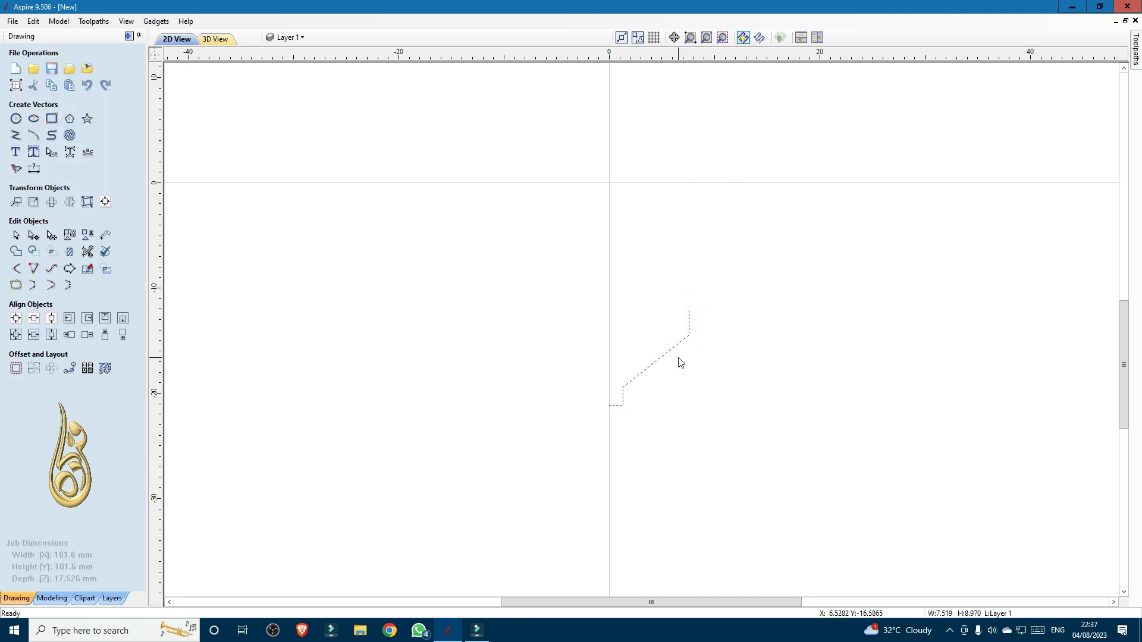
Step: Node-edit the polyline, converting its sloping span to an arc that bulges outward up and to the left
double_click(681, 362)
scroll(652, 363, up, 2)
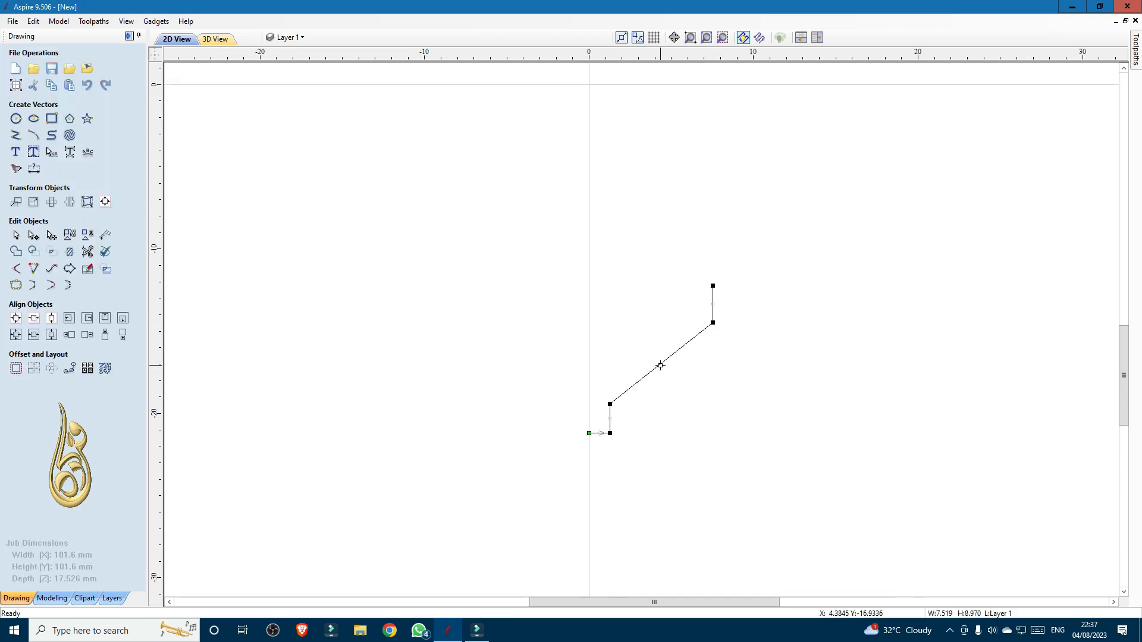
key(a)
drag(702, 419, 653, 351)
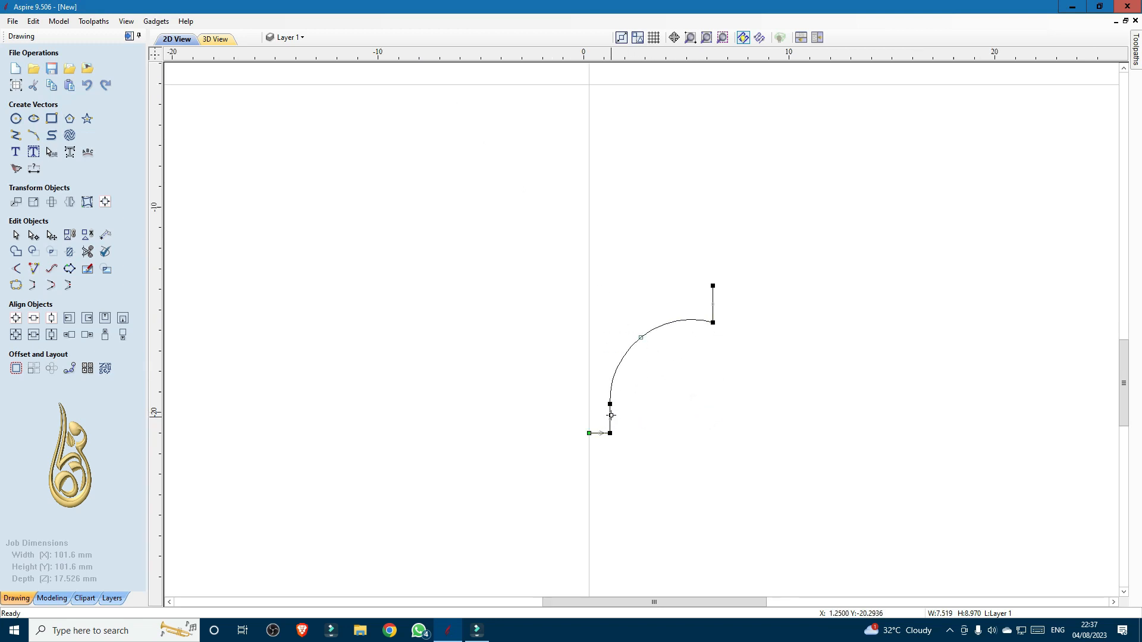
Step: Move the profile's short lower leg inward to about 0.6 mm from the centre line, separated from the arc's lower end
scroll(612, 419, up, 2)
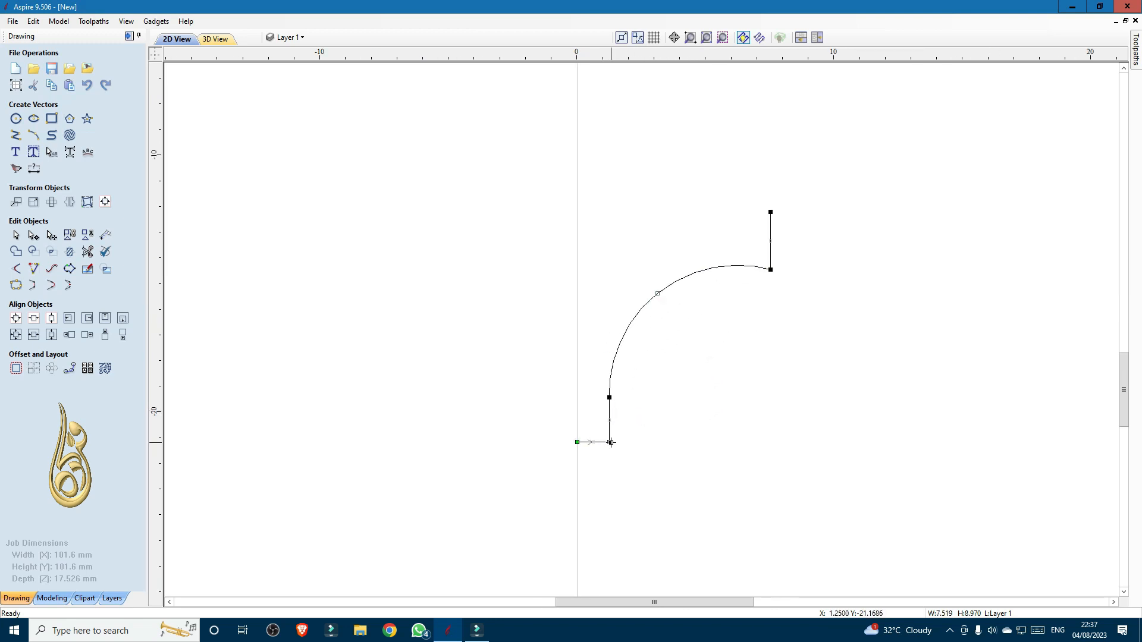
scroll(609, 441, up, 1)
drag(609, 443, 583, 443)
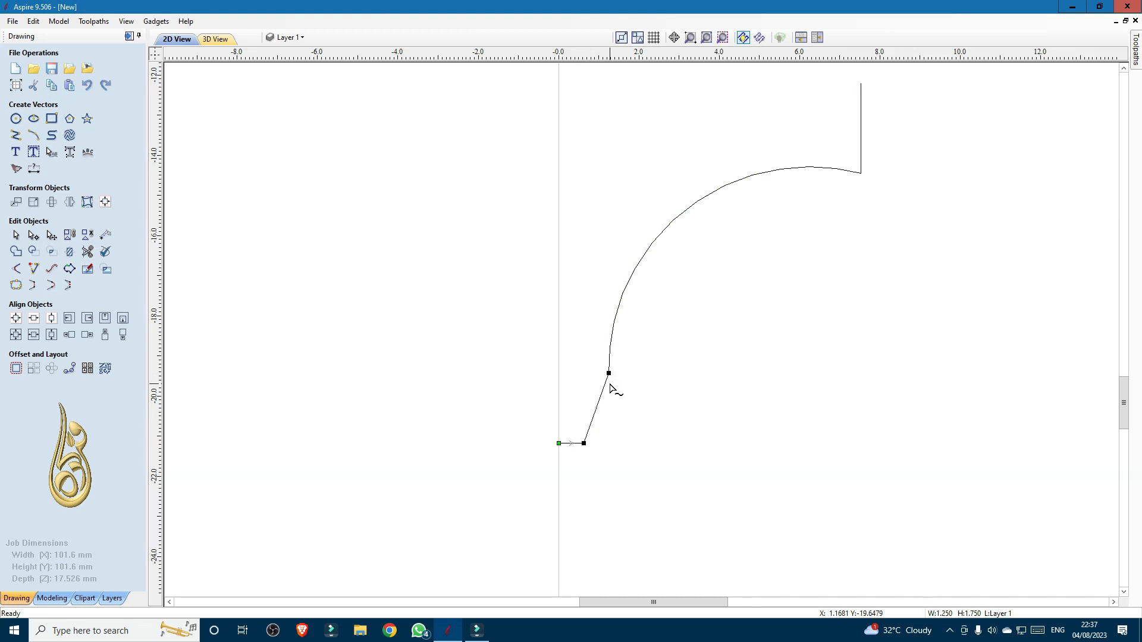
drag(608, 374, 584, 386)
click(640, 395)
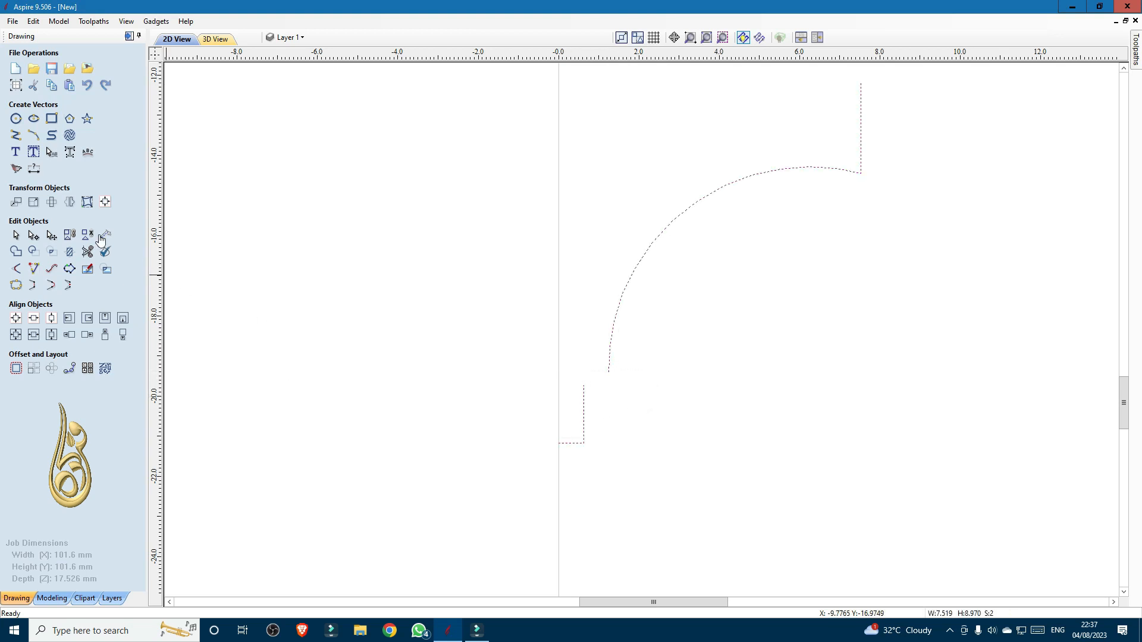
Step: Draw a horizontal line about 0.9 mm long from the top of the short lower leg, reaching past beneath the arc's end
click(16, 135)
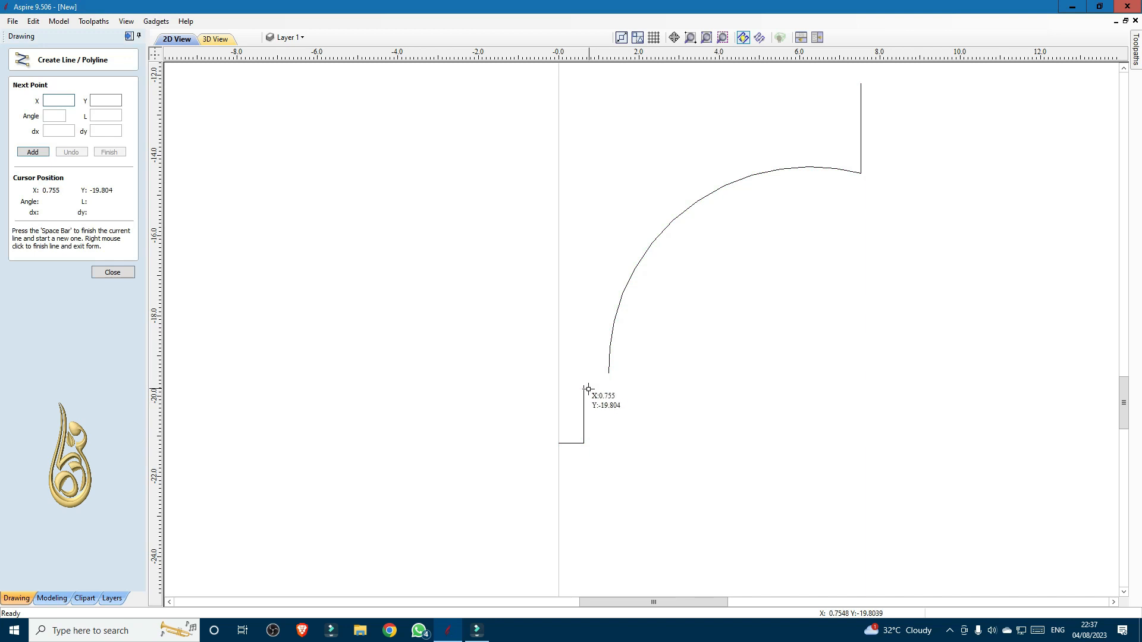
click(585, 386)
click(620, 386)
right_click(621, 386)
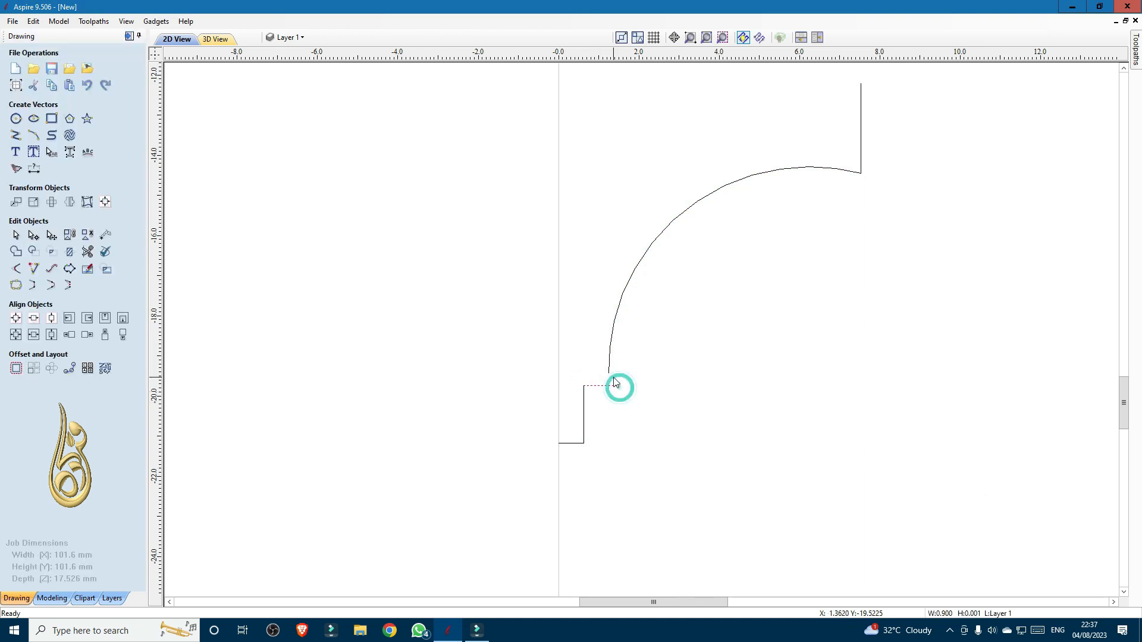
Step: Nudge the arc section straight down until its lower end meets the short horizontal line
click(637, 345)
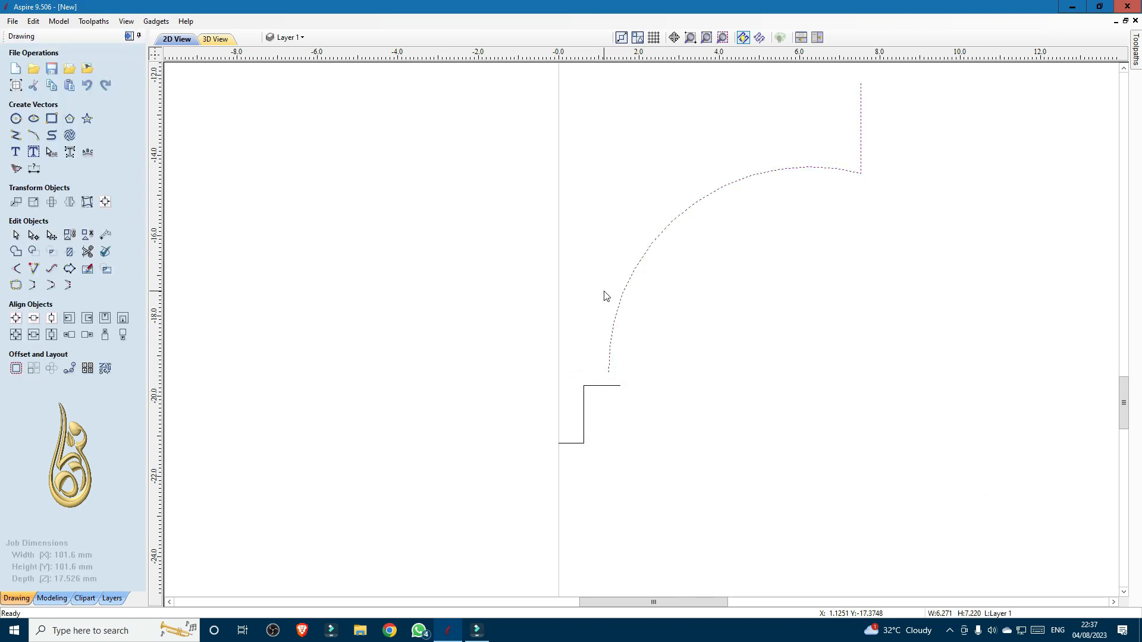
key(Down)
key(Down)
key(Down)
key(Down)
key(Down)
Step: Trim away the excess where the short horizontal line and the arc's lower end cross
click(88, 252)
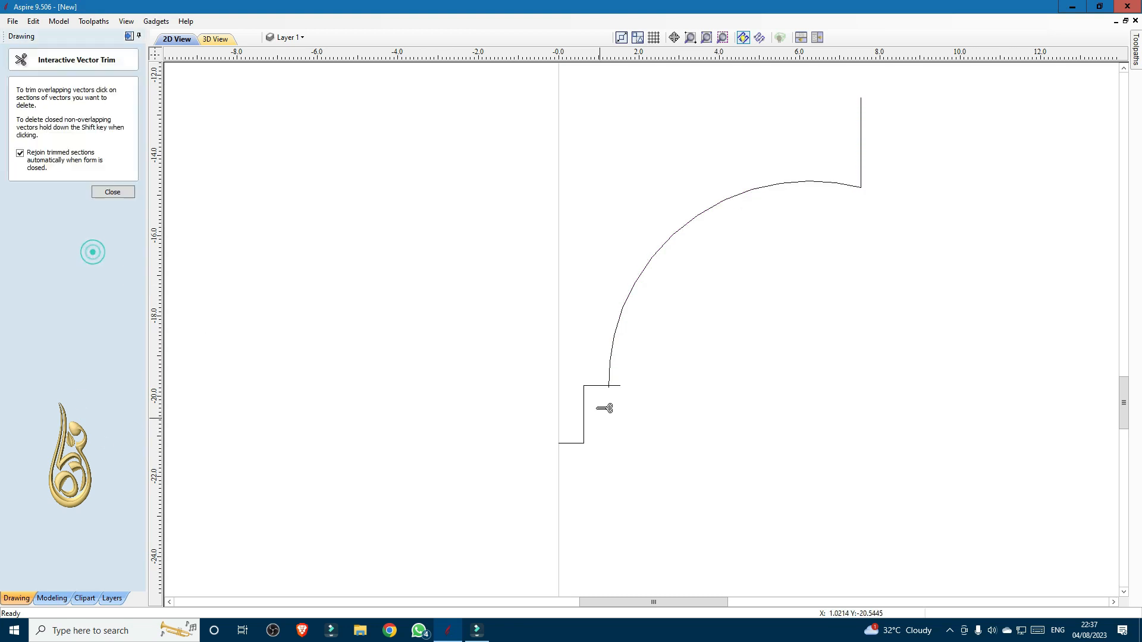
scroll(613, 396, up, 6)
click(714, 415)
scroll(635, 349, down, 10)
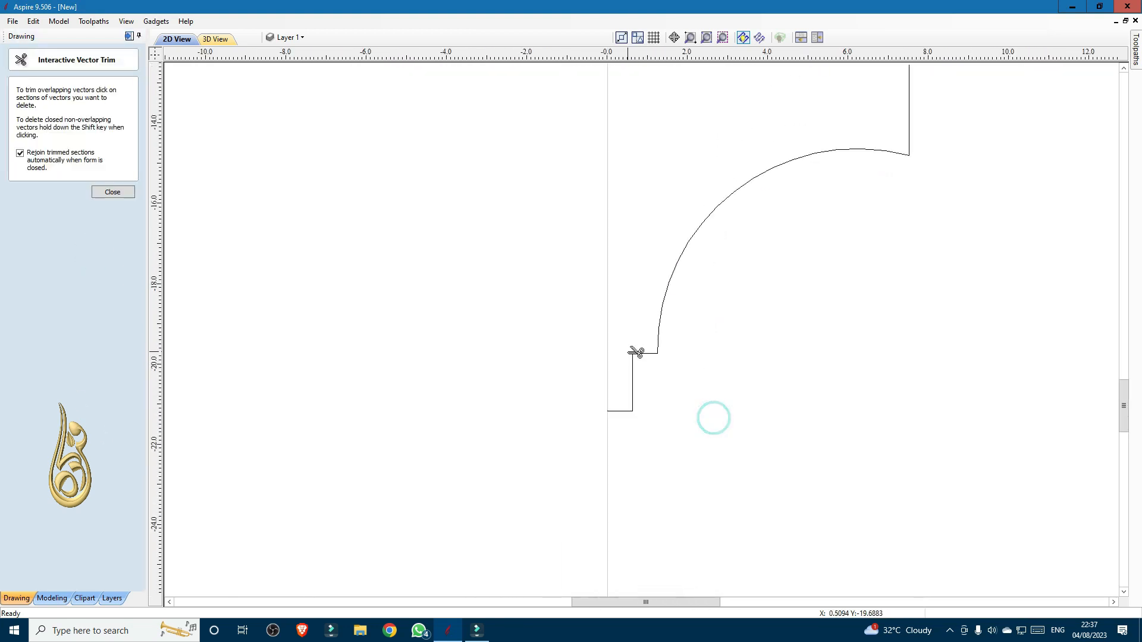
key(Escape)
Step: Join the arc section and the lower stepped section into one open vector
click(645, 324)
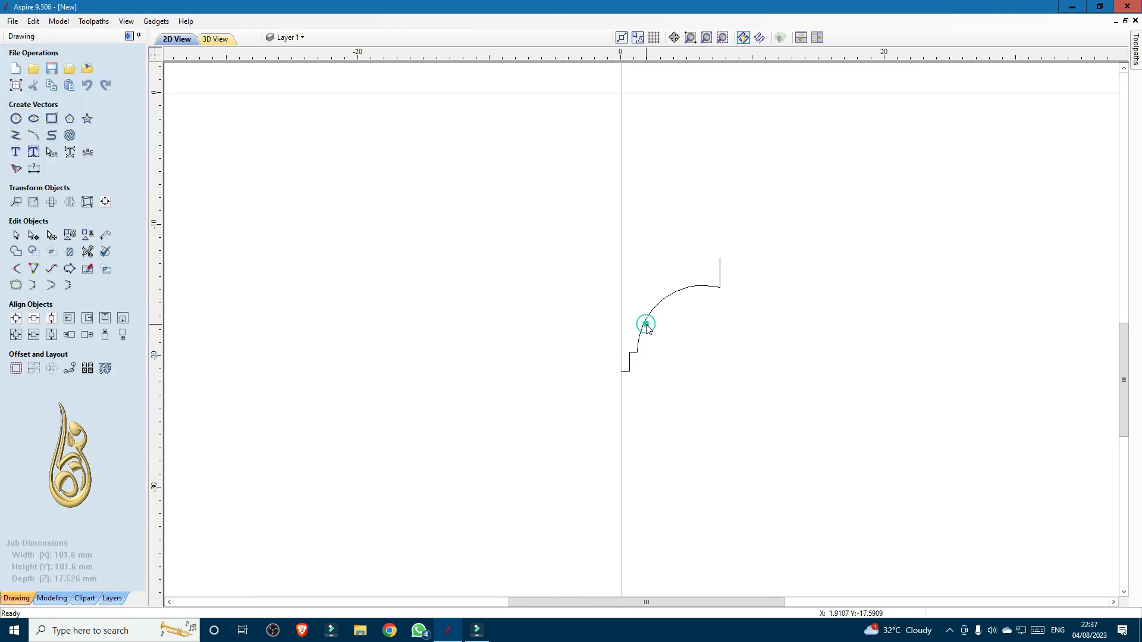
click(645, 324)
scroll(599, 359, up, 8)
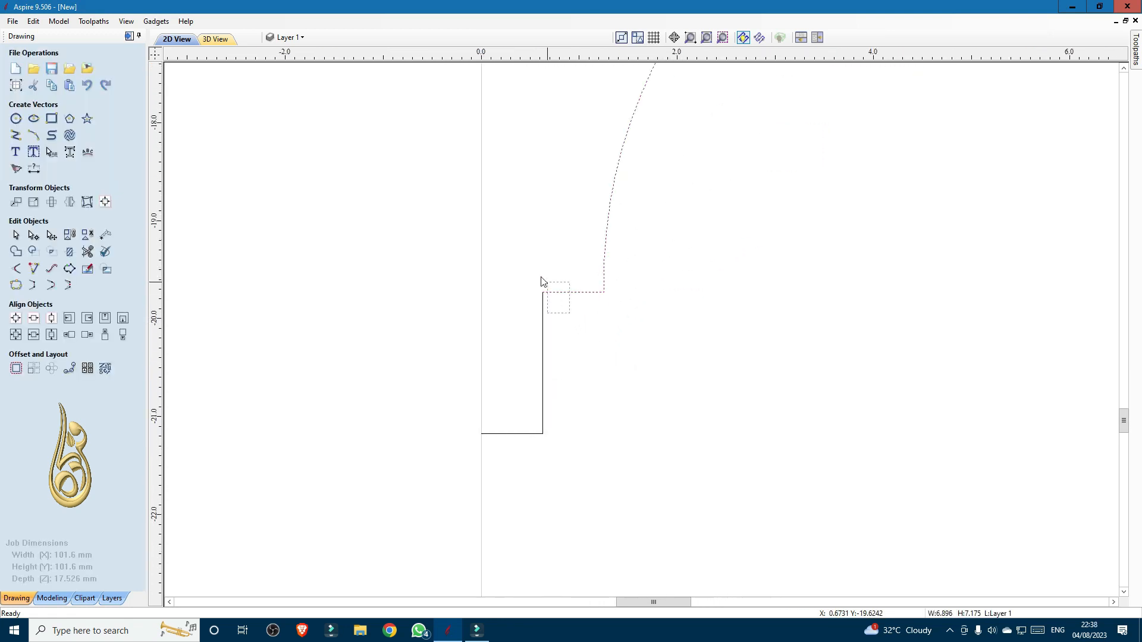
shift+click(564, 310)
click(72, 287)
scroll(653, 352, down, 6)
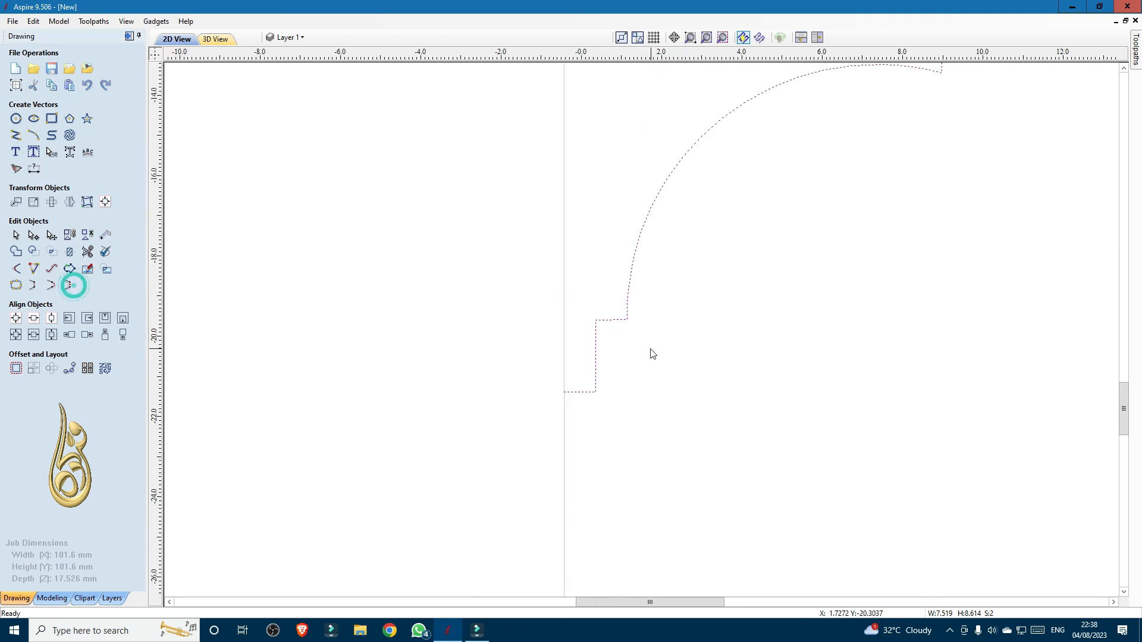
Step: Mirror a copy of the profile about the vertical centre line and select both halves
drag(814, 383, 650, 288)
key(ctrl+m)
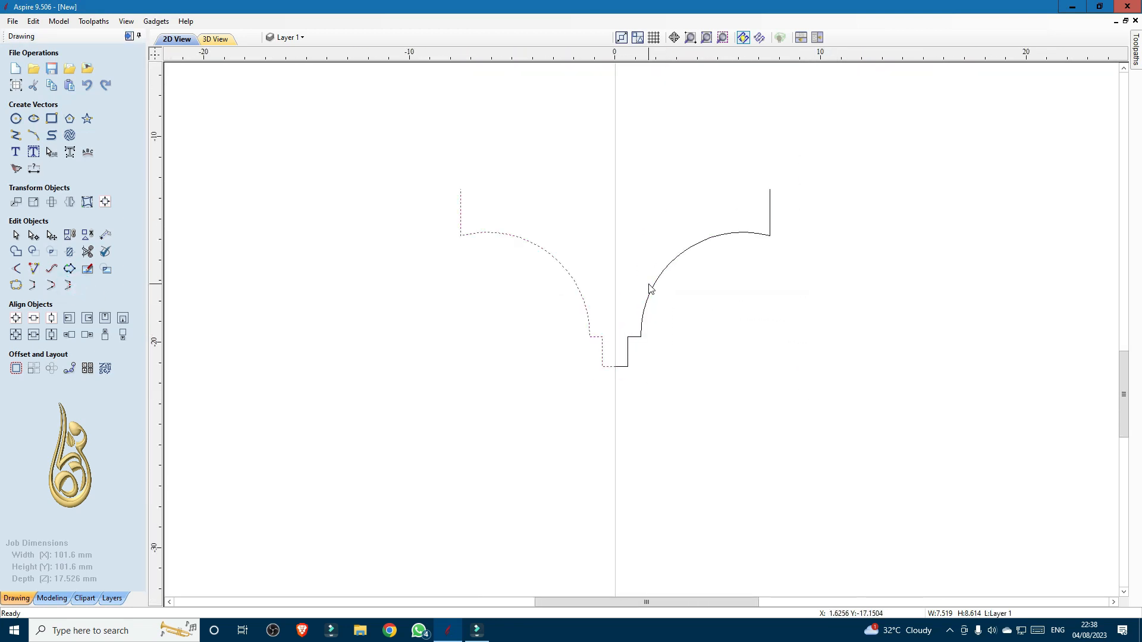
drag(740, 298, 463, 241)
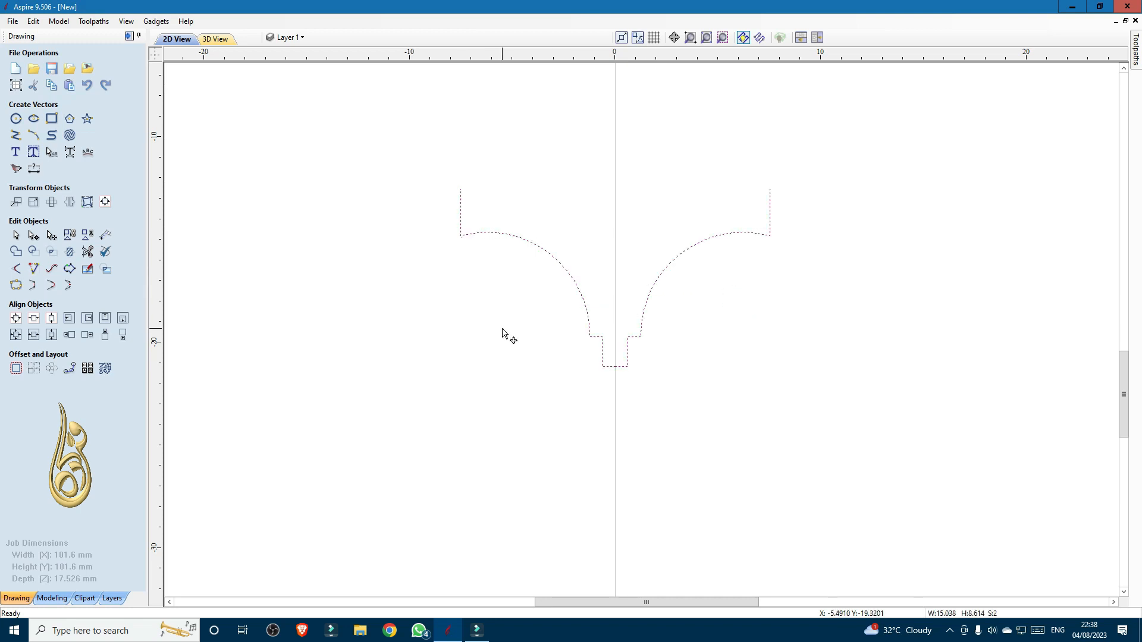
Step: Scale both profile halves proportionally to an overall width of 25 mm
click(33, 202)
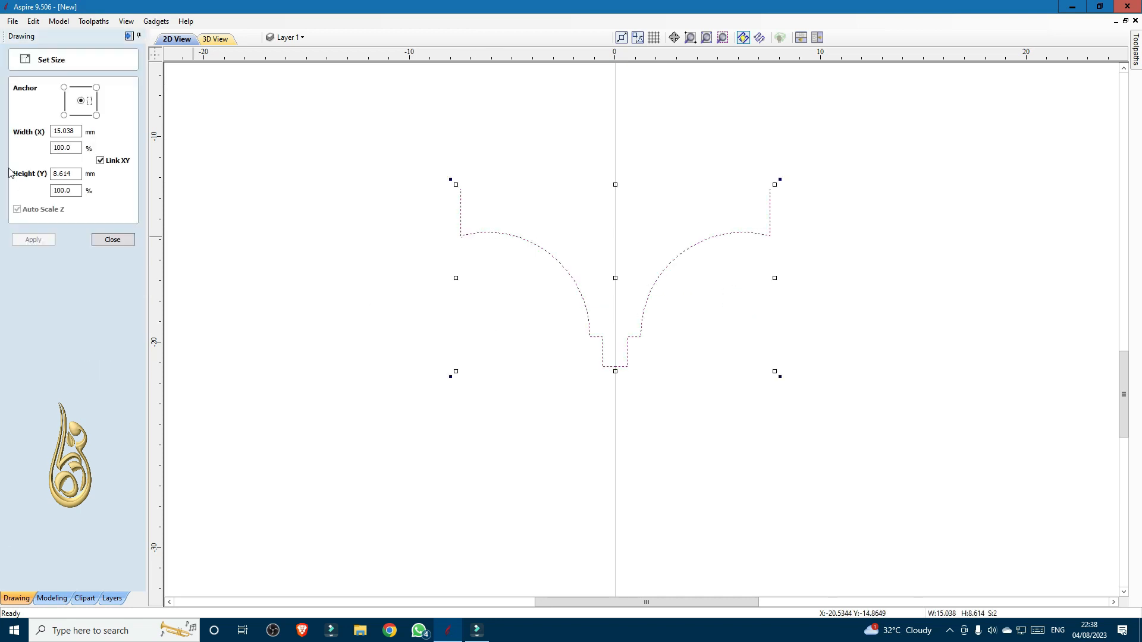
click(65, 133)
double_click(76, 131)
text(25)
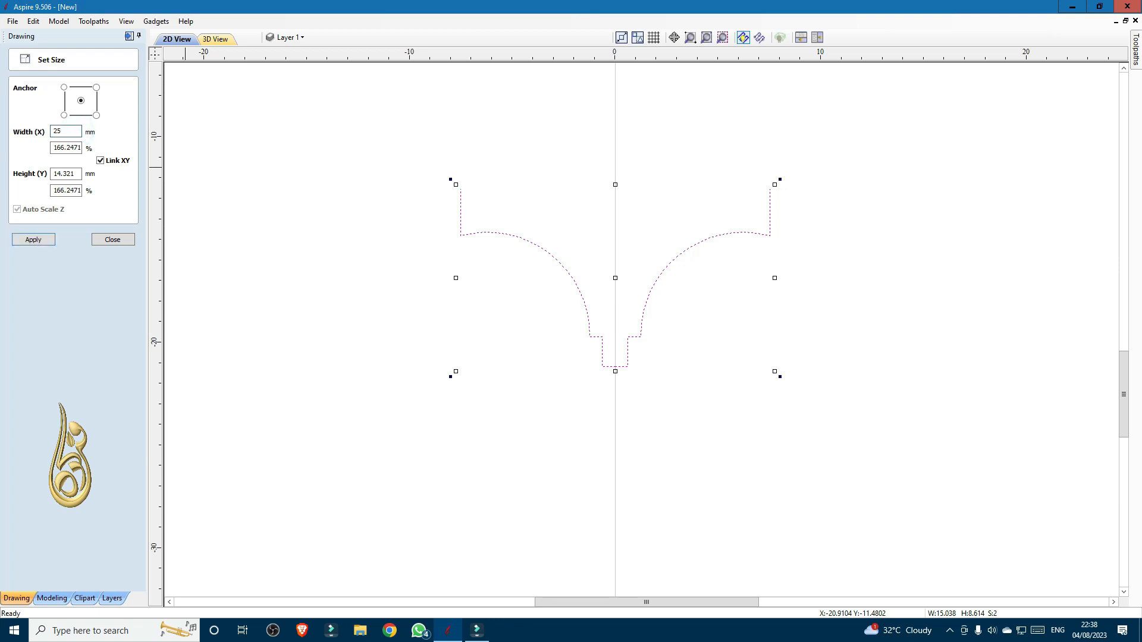
click(38, 241)
click(113, 239)
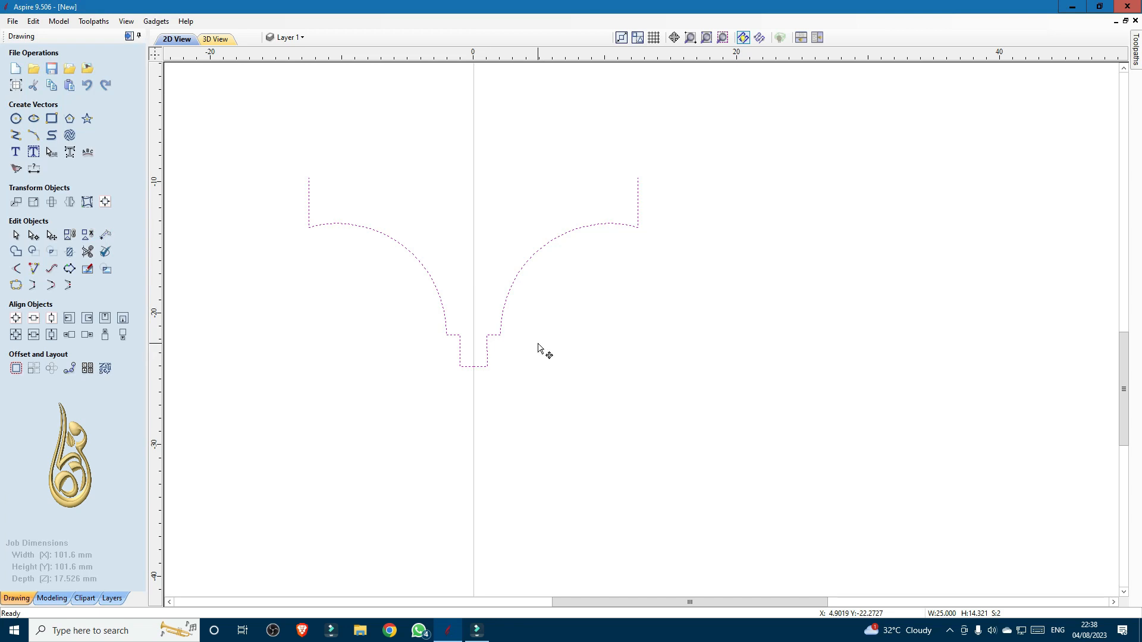
Step: Set the overall width of both profile halves to 25.4 mm with the proportions linked
click(34, 202)
click(75, 132)
key(BackSpace)
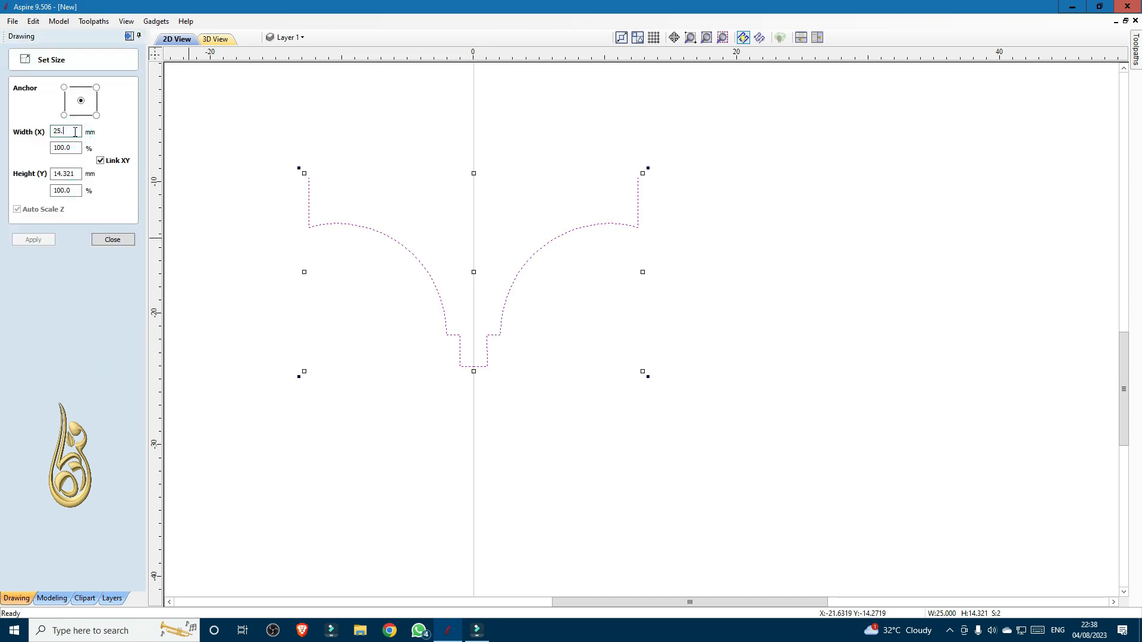
text(4)
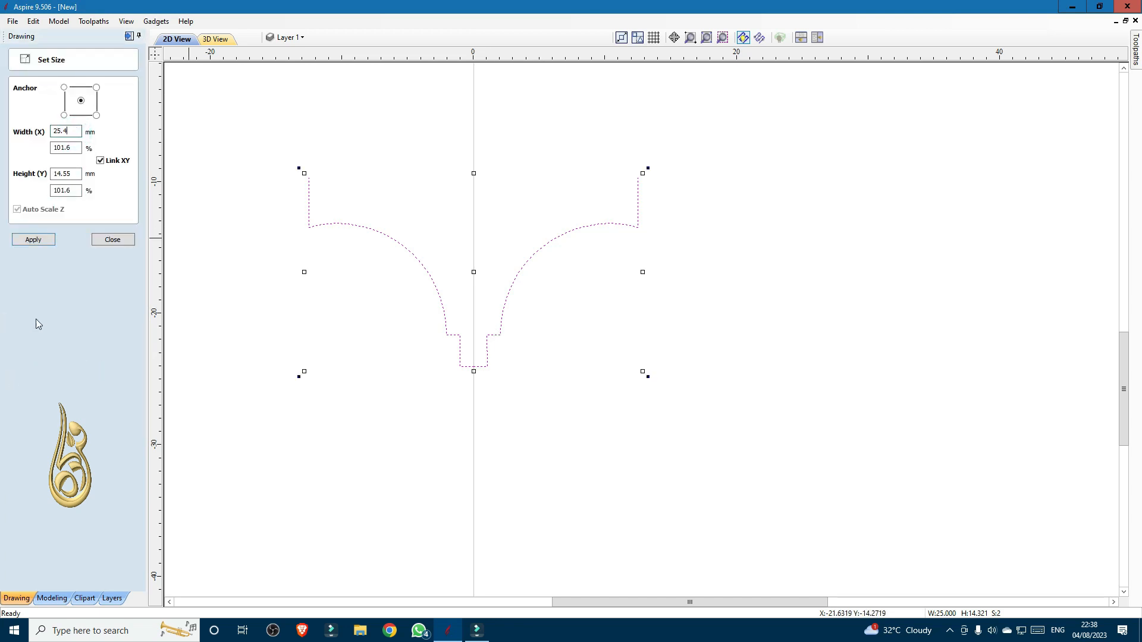
click(34, 241)
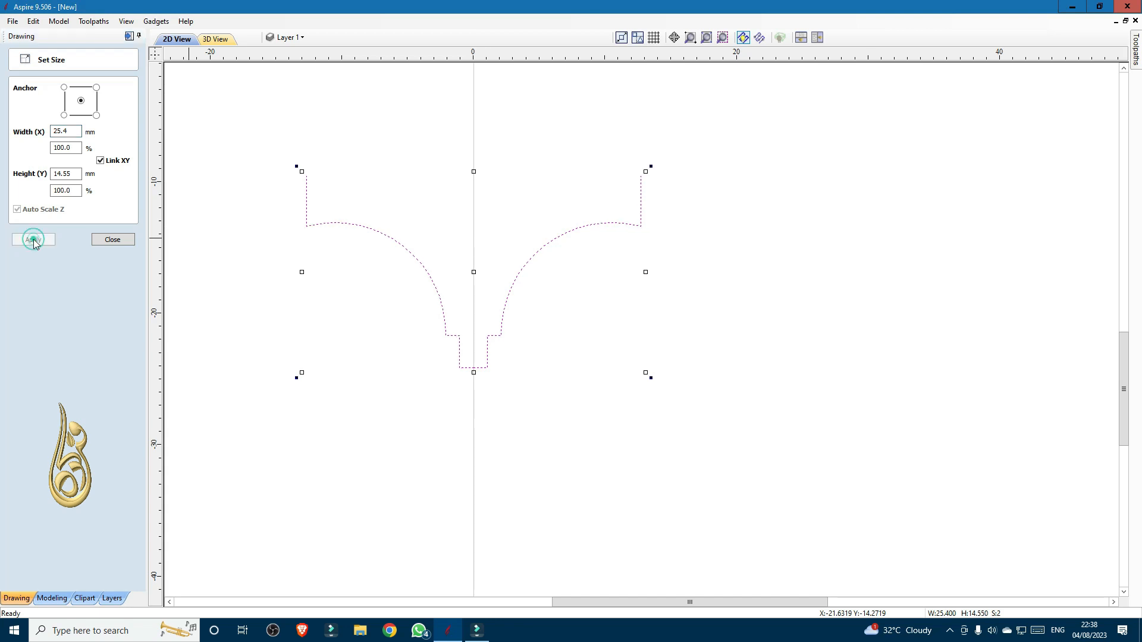
click(362, 339)
click(113, 239)
Step: Delete the left half of the mirrored profile, keeping only the right half
click(378, 278)
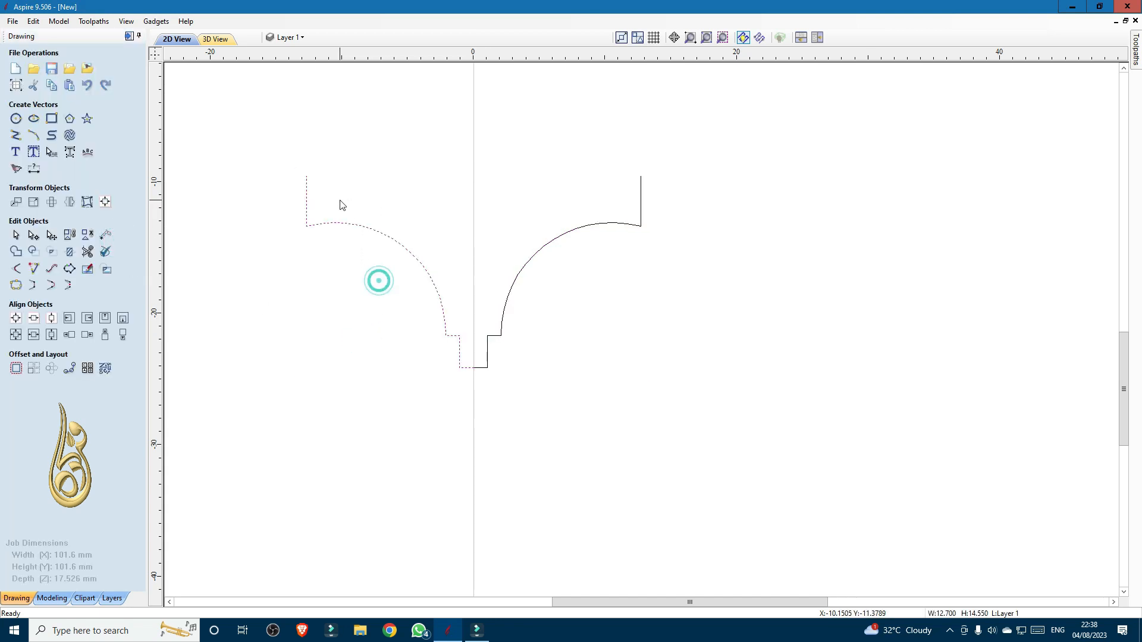
key(Delete)
scroll(339, 204, down, 3)
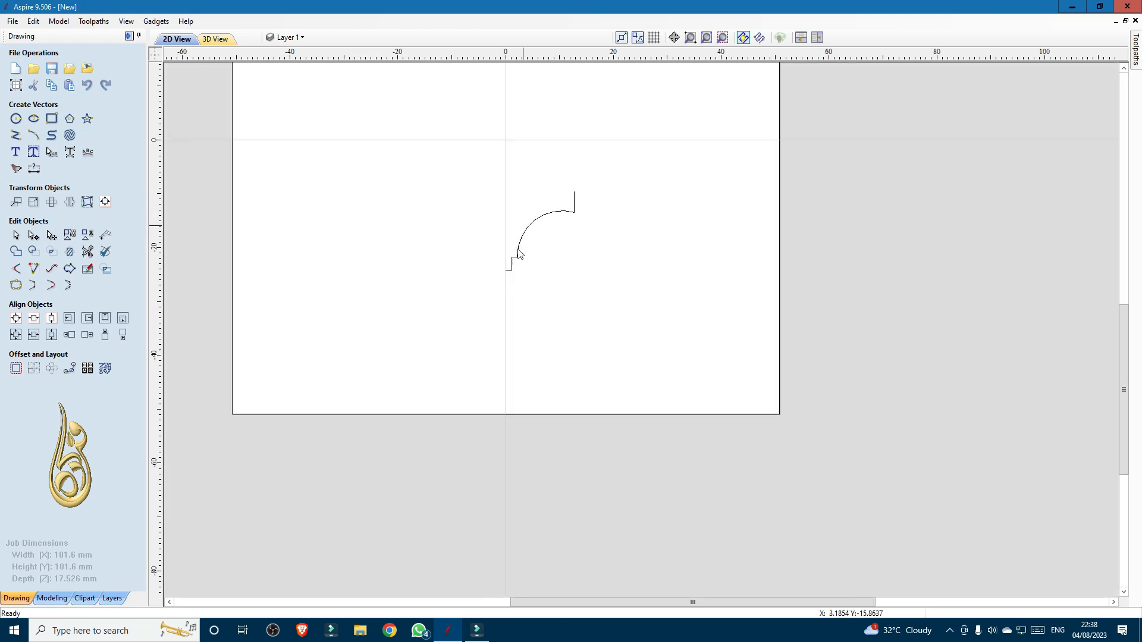
scroll(566, 242, up, 3)
Step: Select the right half of the stepped profile and open the tool database at the Round Over group of the metric V-Bits
click(576, 255)
click(516, 210)
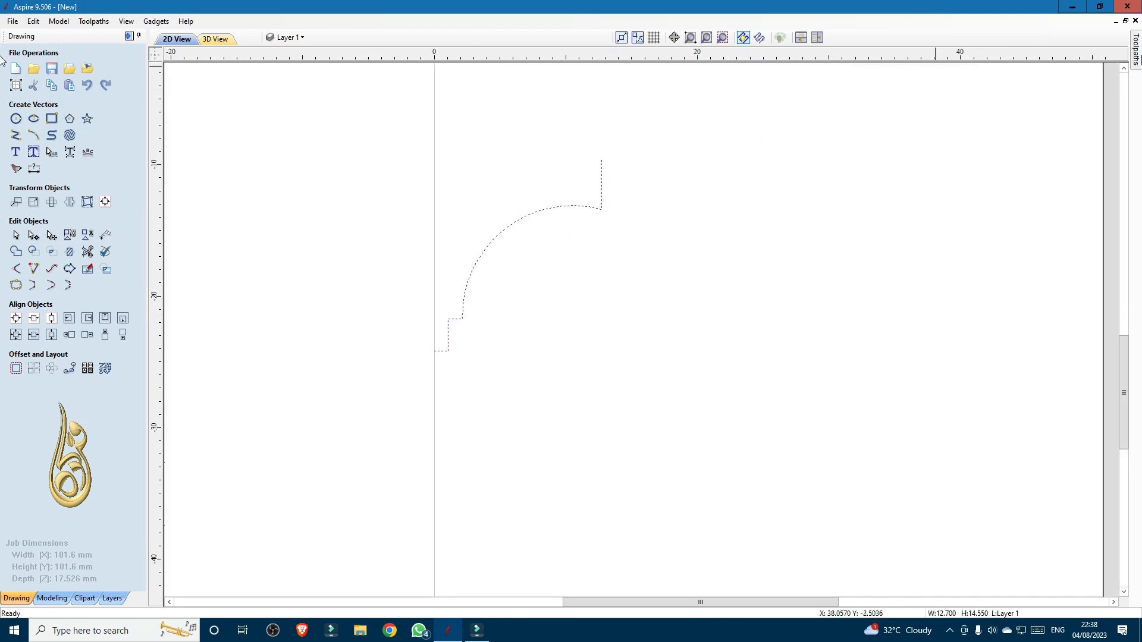
mouse_move(1136, 67)
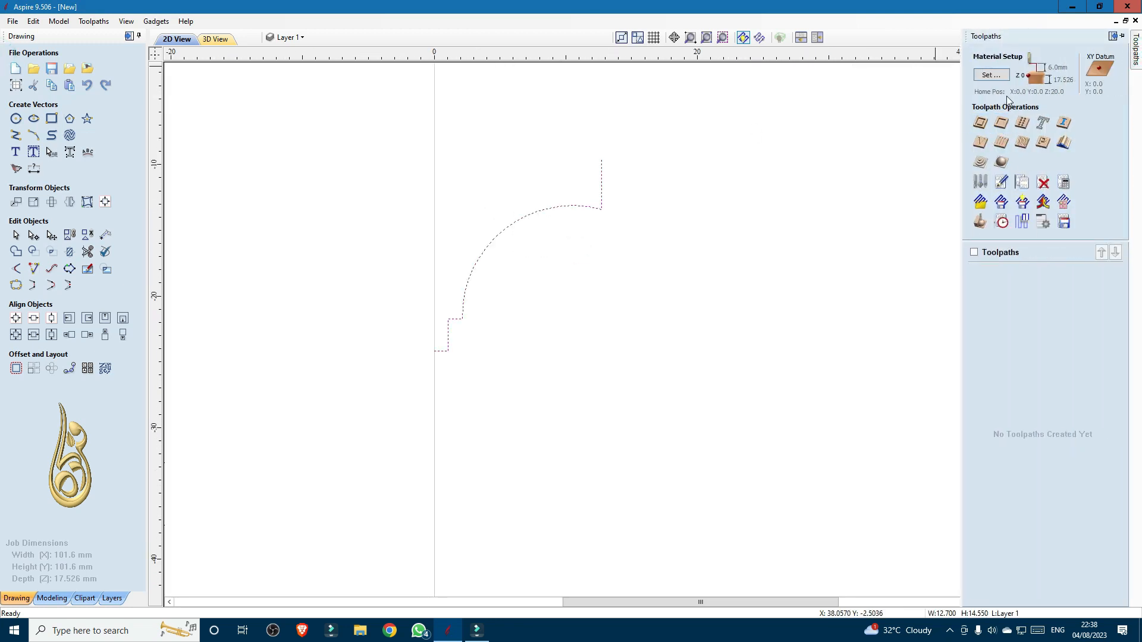
click(985, 186)
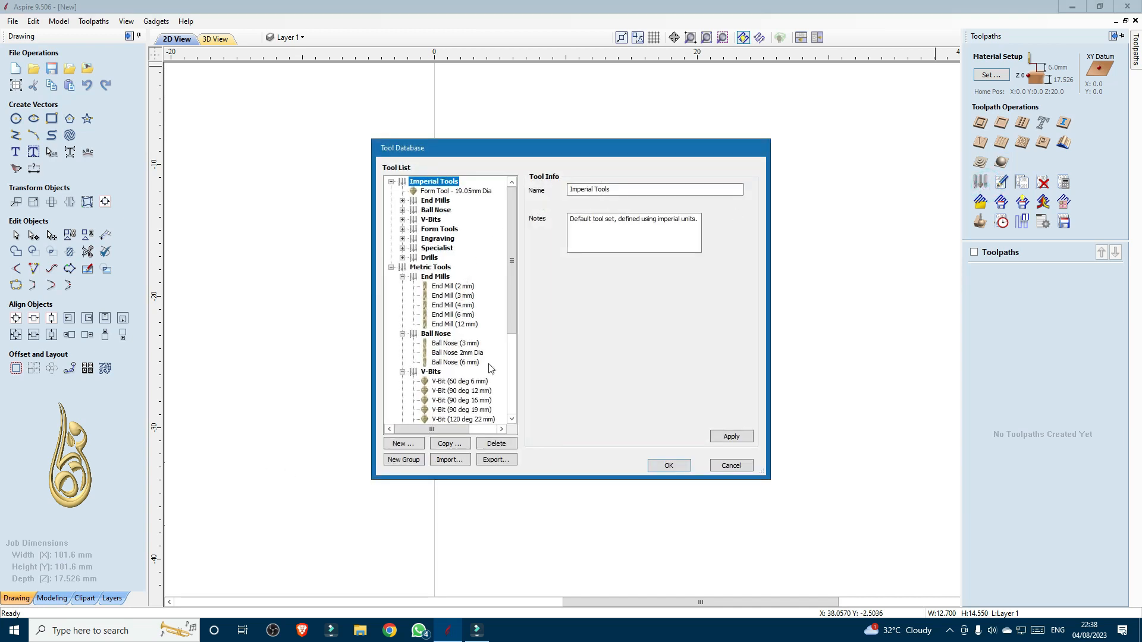
drag(511, 317, 509, 373)
click(467, 373)
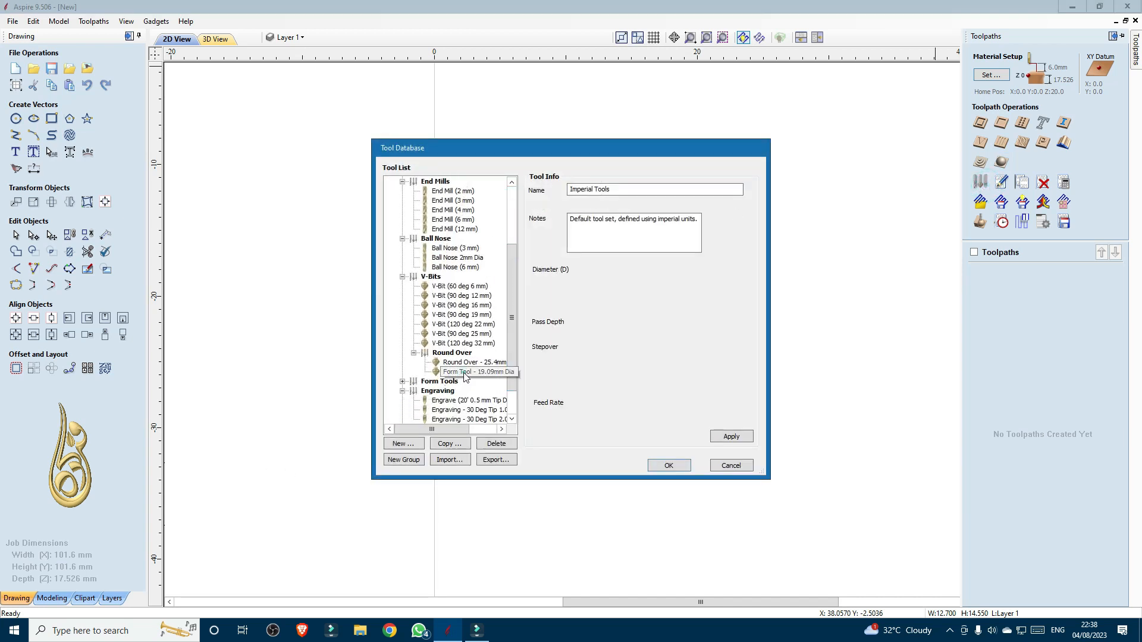
Step: Create a new tool group named "Cutom Tools" inside the Round Over group
click(415, 464)
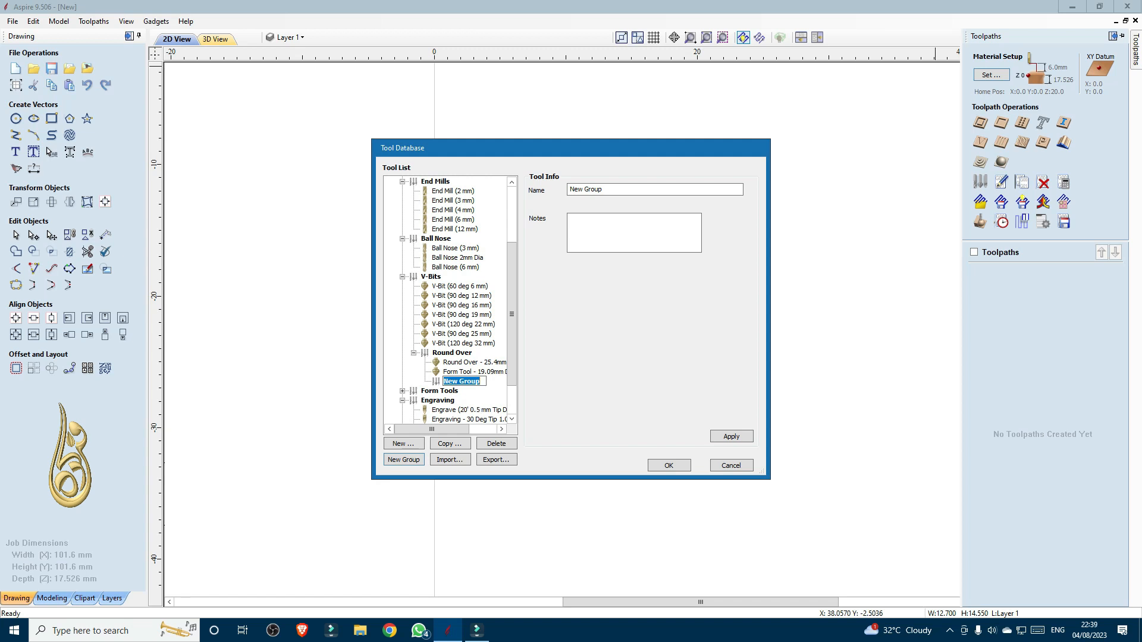
text(C)
text(uton)
text(m Tools)
key(Return)
Step: Add a new Form Tool from the selected profile to the Cutom Tools group, apply it and close the tool database
click(410, 450)
click(661, 203)
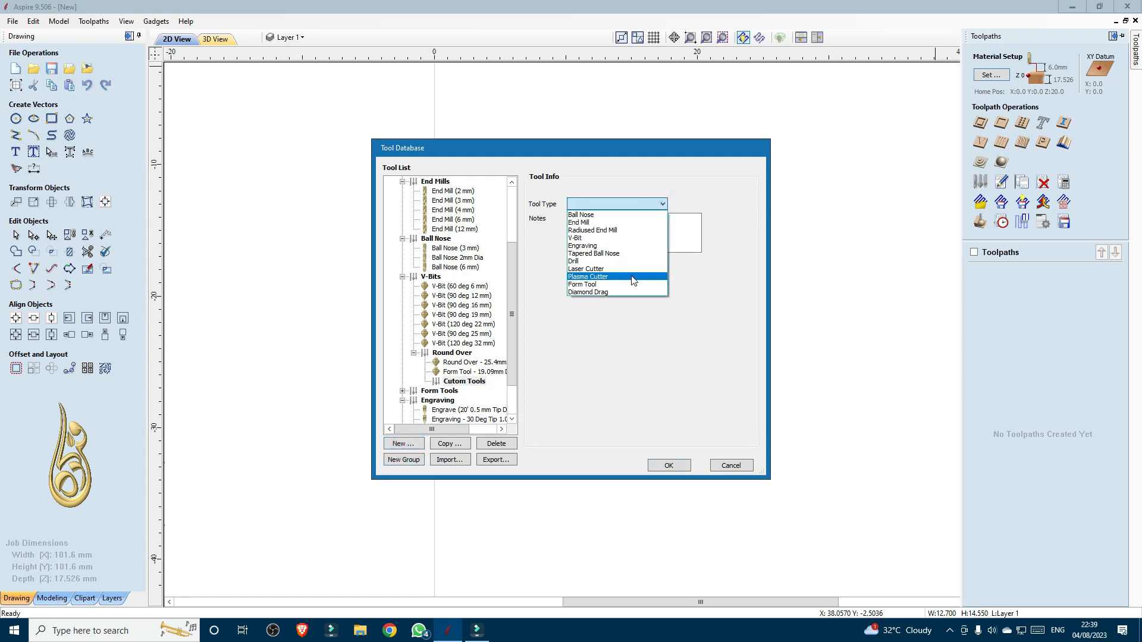
click(617, 152)
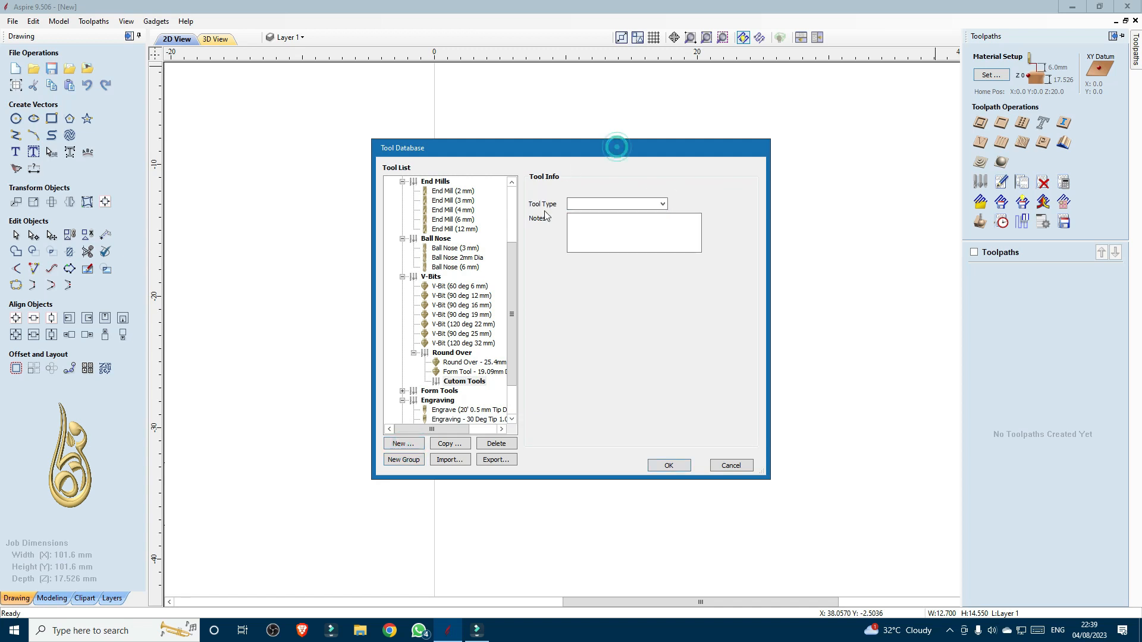
click(655, 203)
click(631, 285)
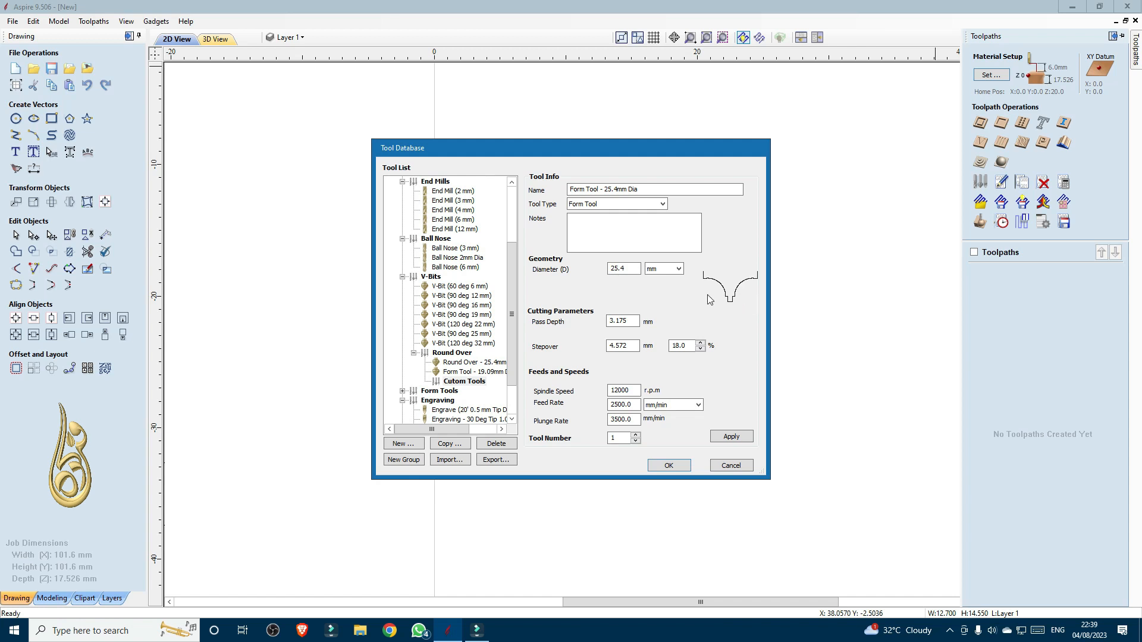
click(731, 437)
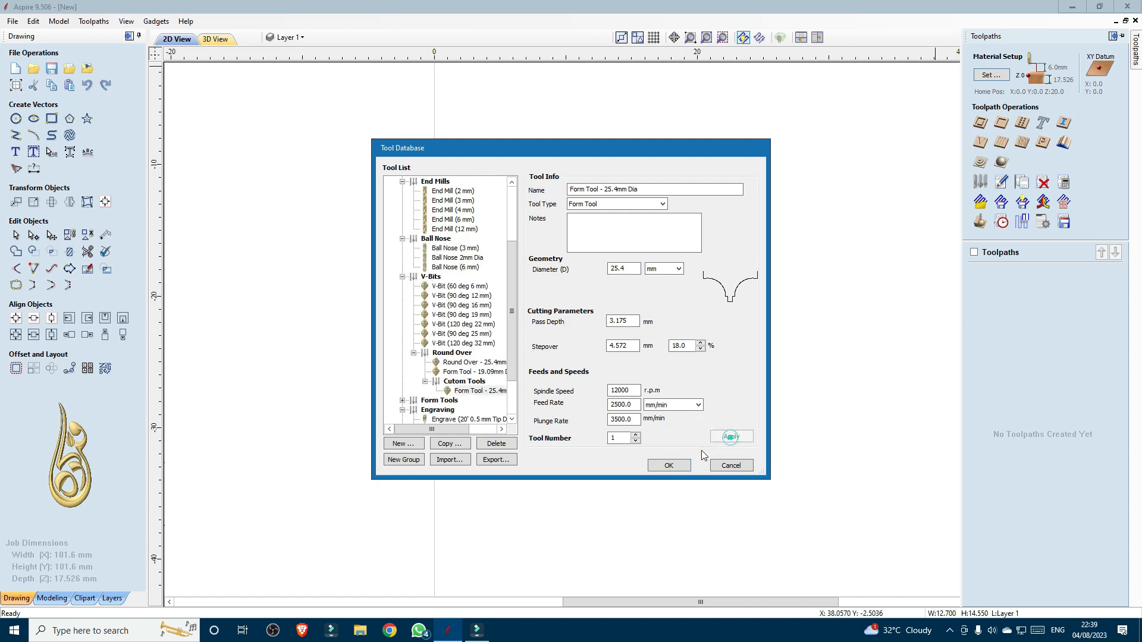
click(669, 465)
Step: Check the 25.4 mm form tool's profile and settings through the 2D Profile toolpath's tool selection, leaving the selection without choosing a tool
scroll(545, 302, down, 6)
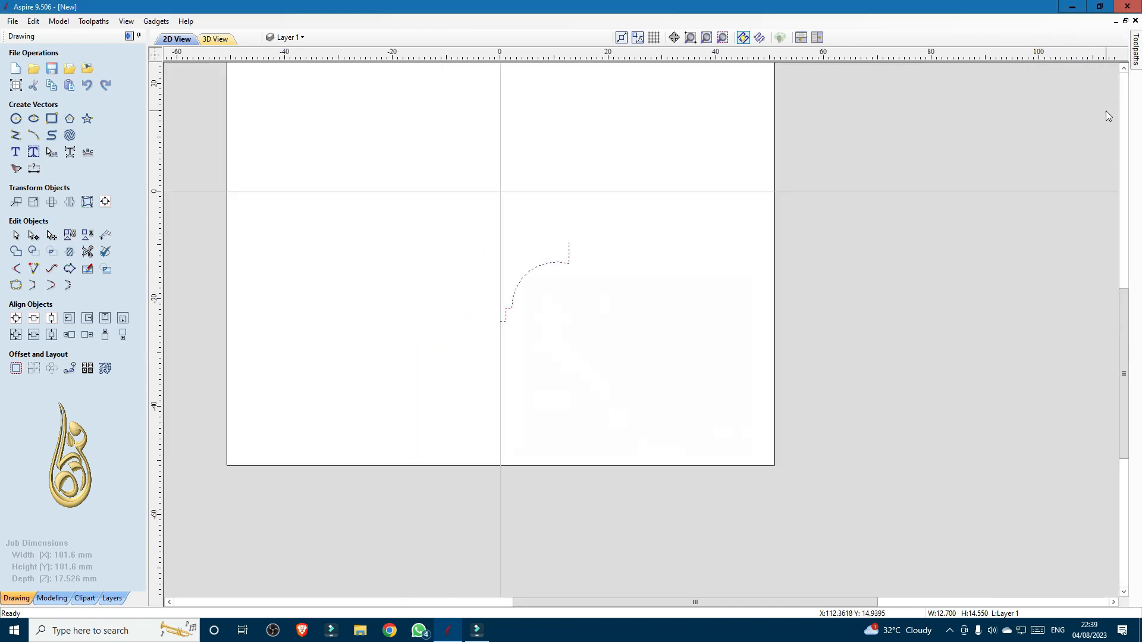
click(1136, 57)
click(980, 124)
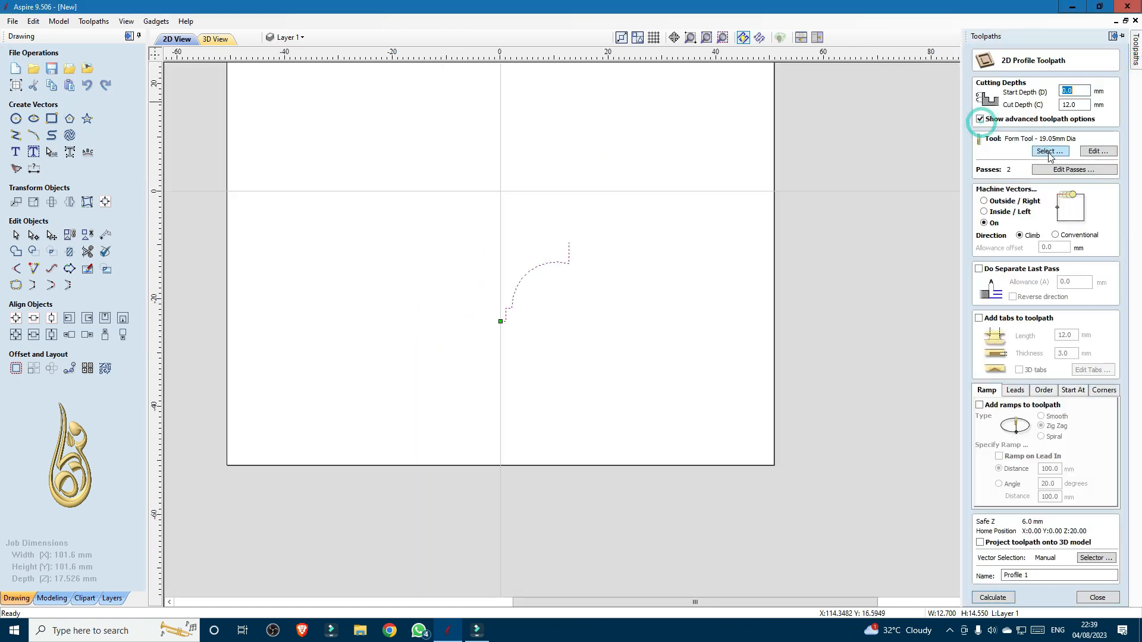
click(1049, 151)
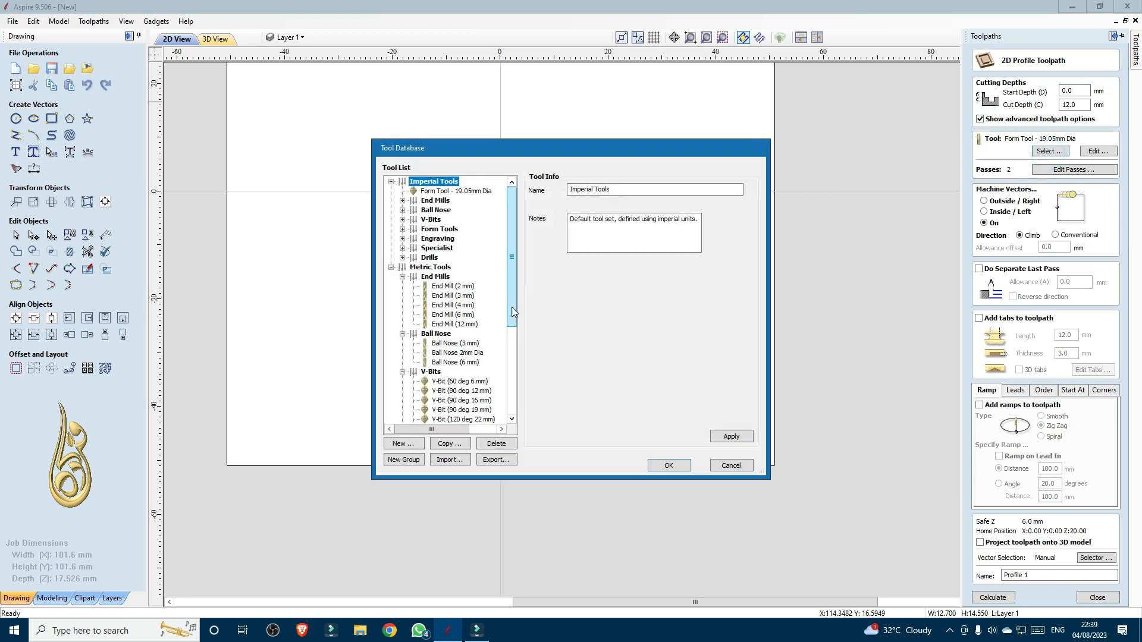
drag(512, 307, 503, 390)
click(476, 343)
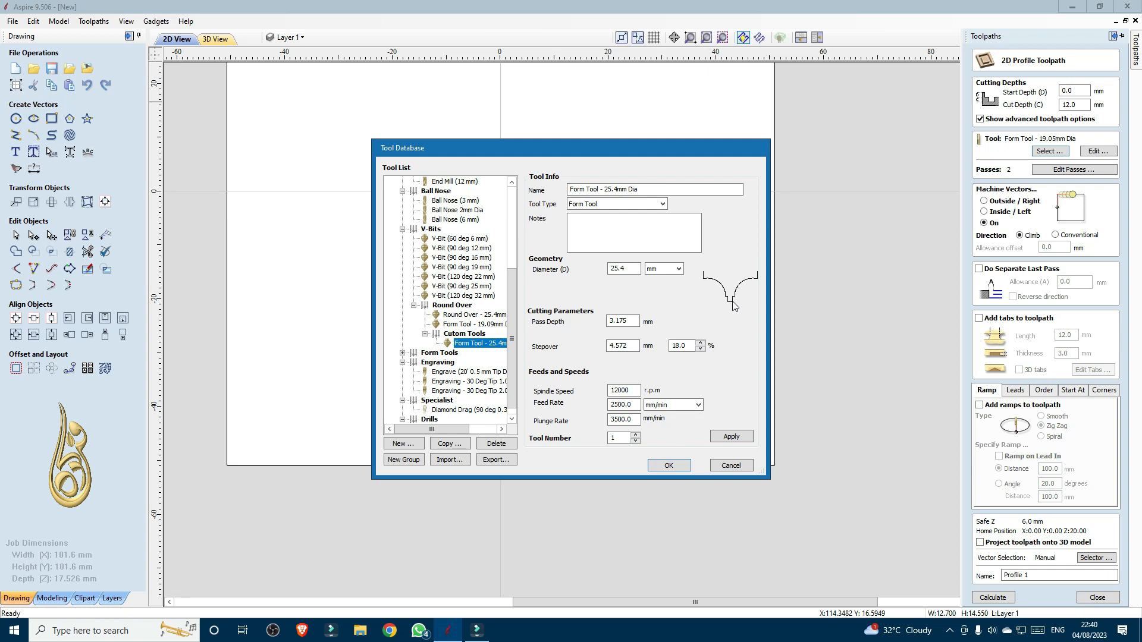
click(725, 465)
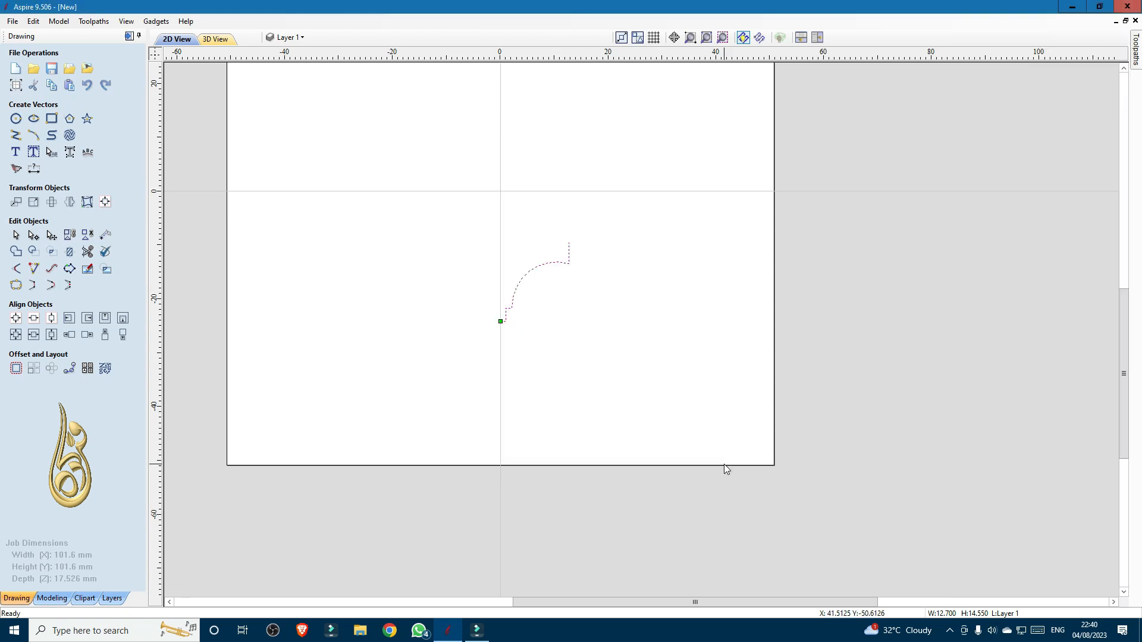